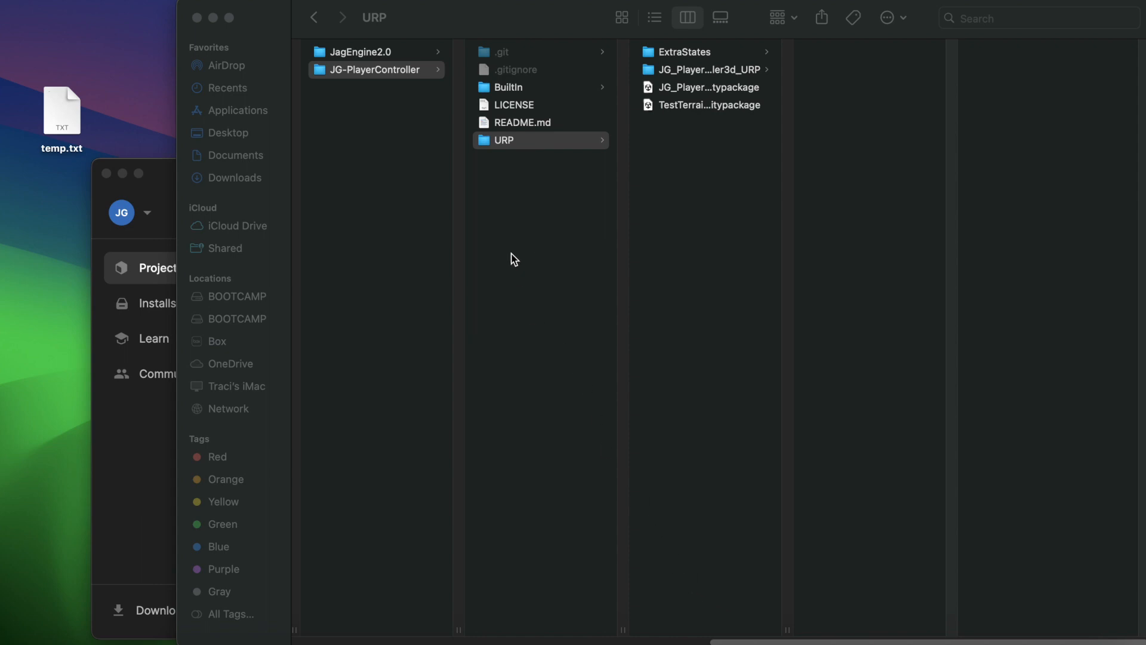
Examine the Unity packages and ExtraStates folder in the BuiltIn and URP folders of JG-PlayerController.
{"action": "left_click", "coordinate": [514, 142]}
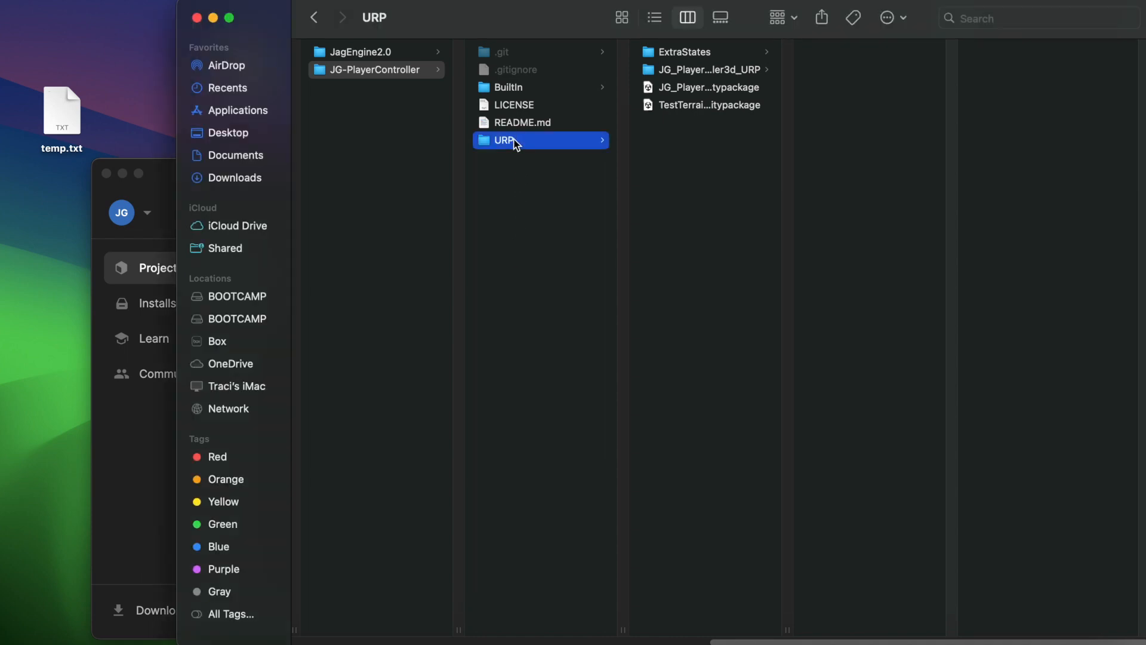
{"action": "left_click", "coordinate": [510, 91]}
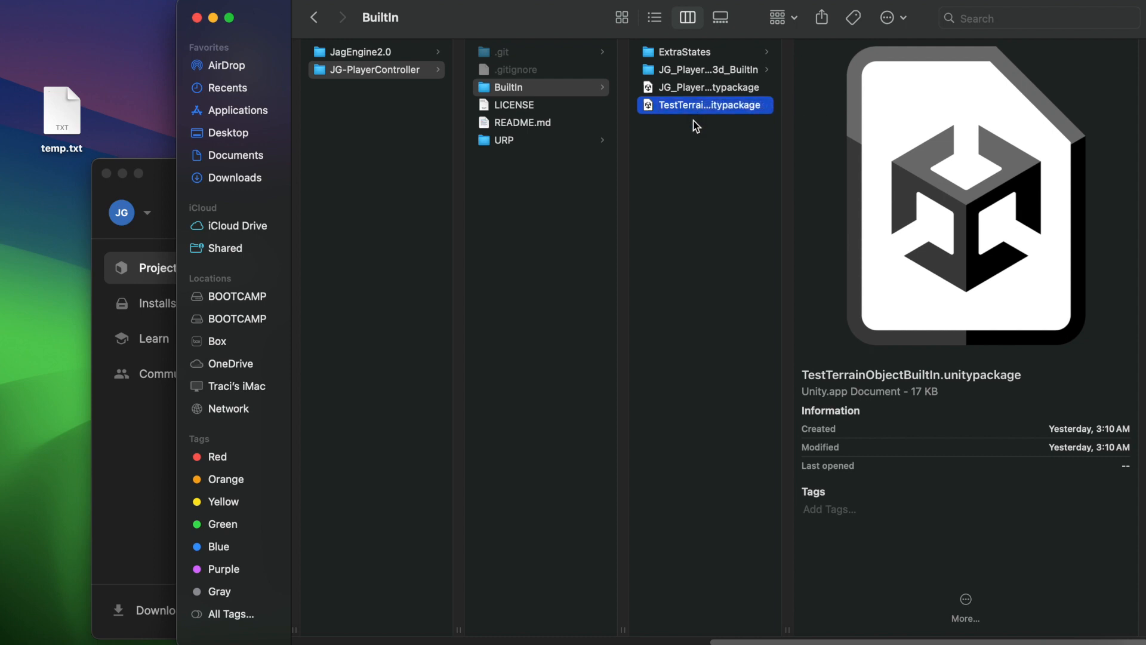
{"action": "left_click", "coordinate": [684, 89]}
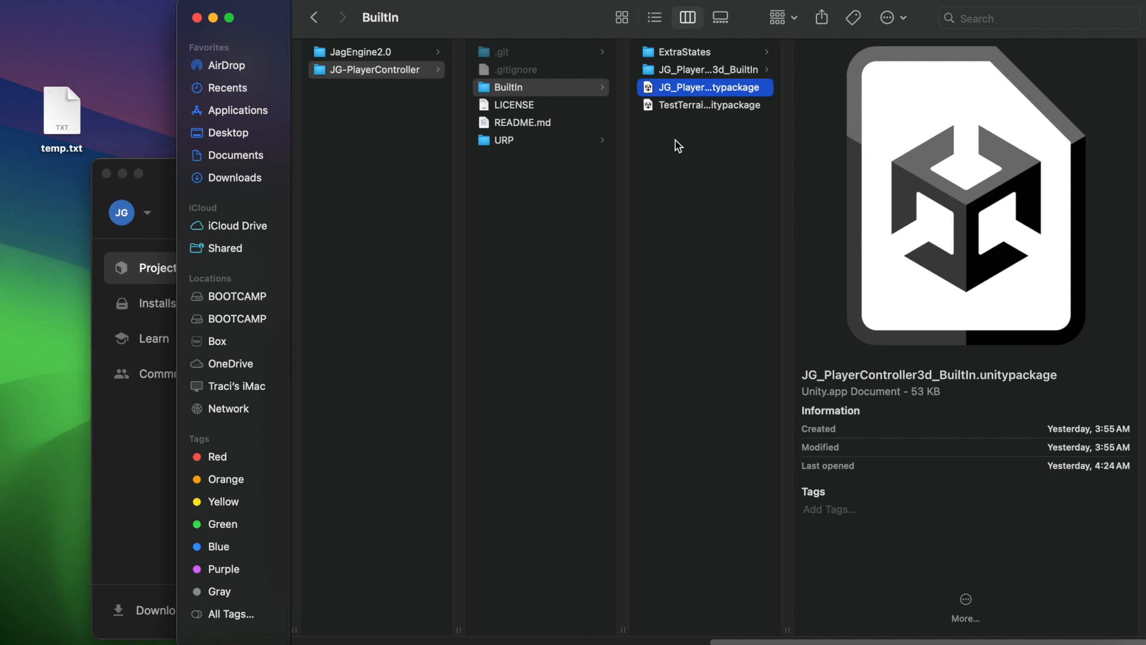
{"action": "left_click", "coordinate": [685, 54]}
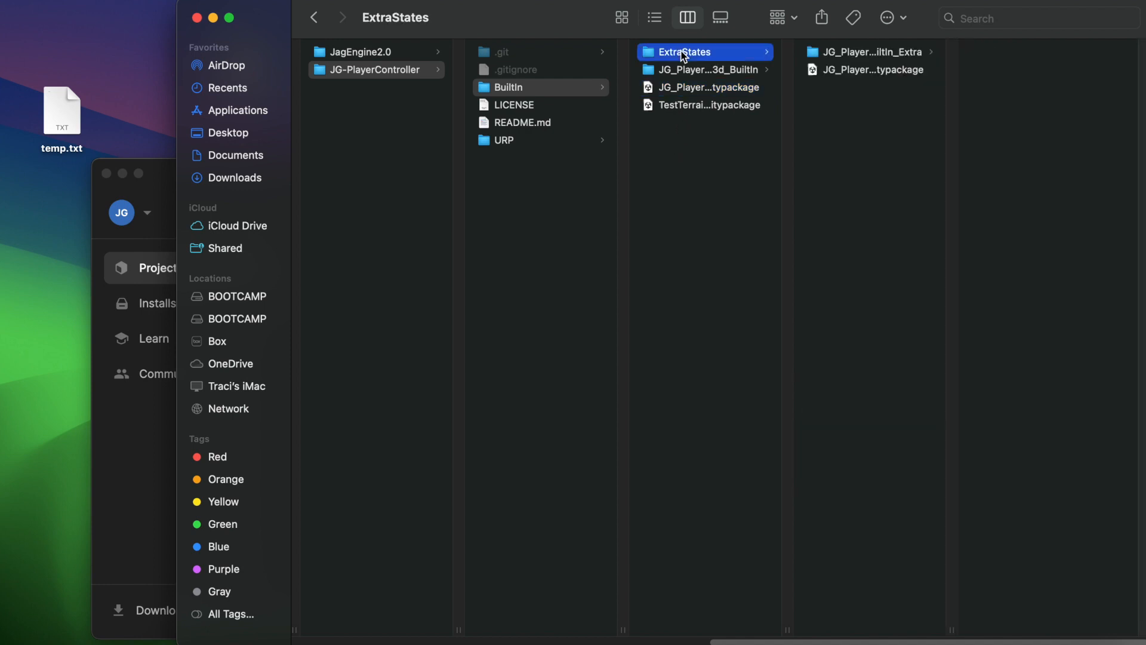
{"action": "left_click", "coordinate": [832, 75]}
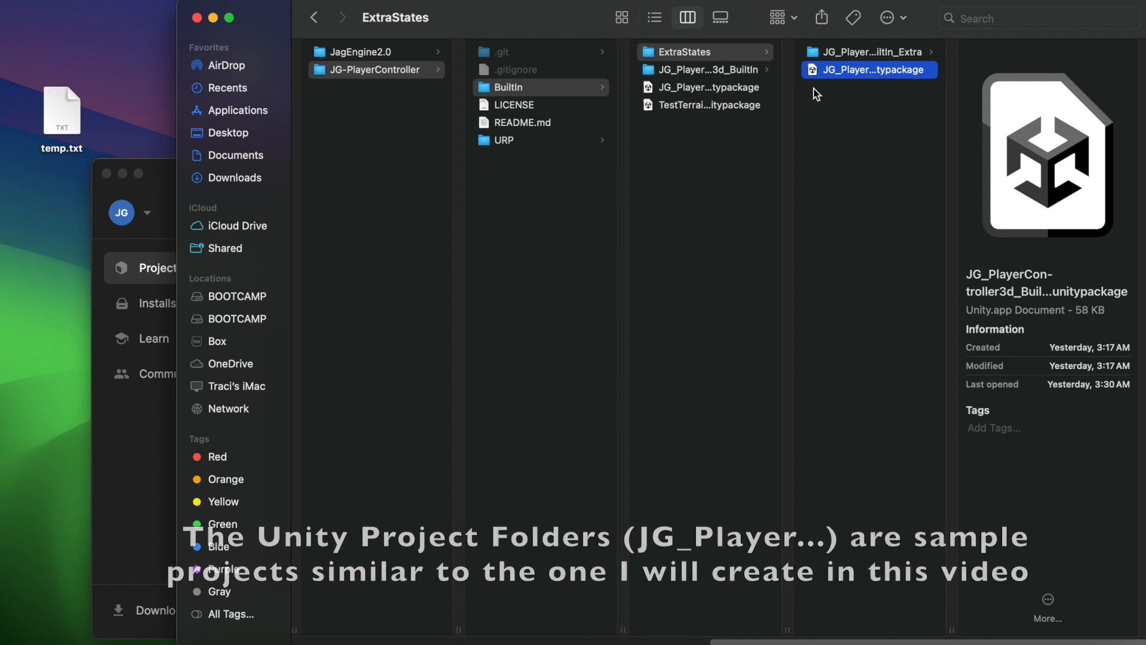
{"action": "left_click", "coordinate": [539, 142]}
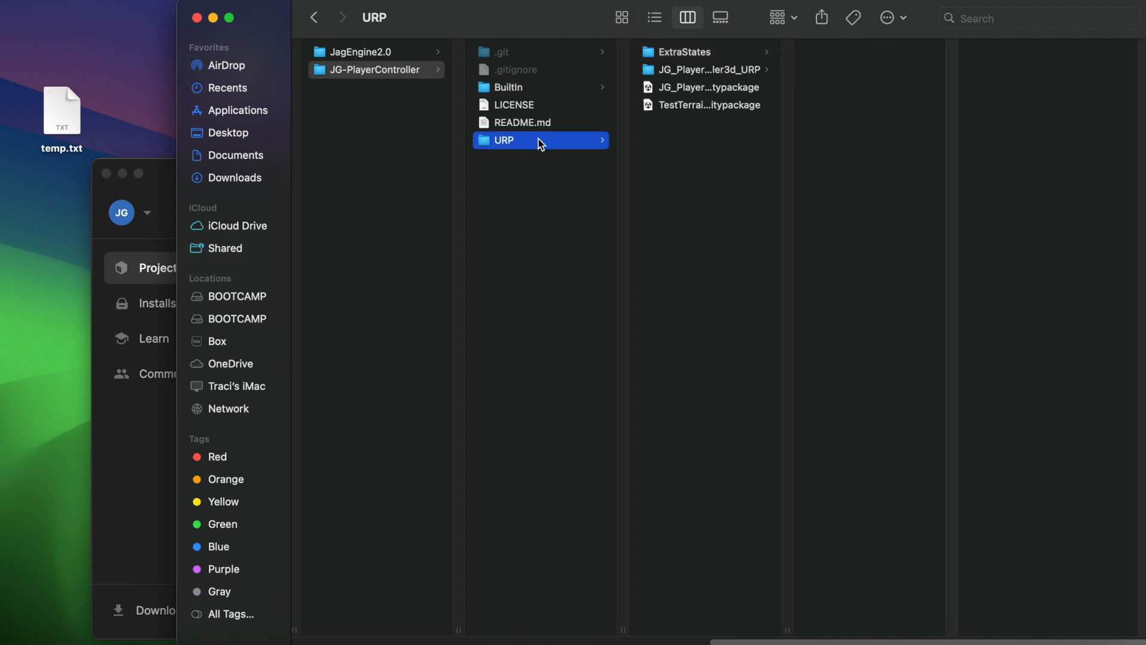
{"action": "left_click", "coordinate": [705, 107]}
{"action": "left_click", "coordinate": [709, 86]}
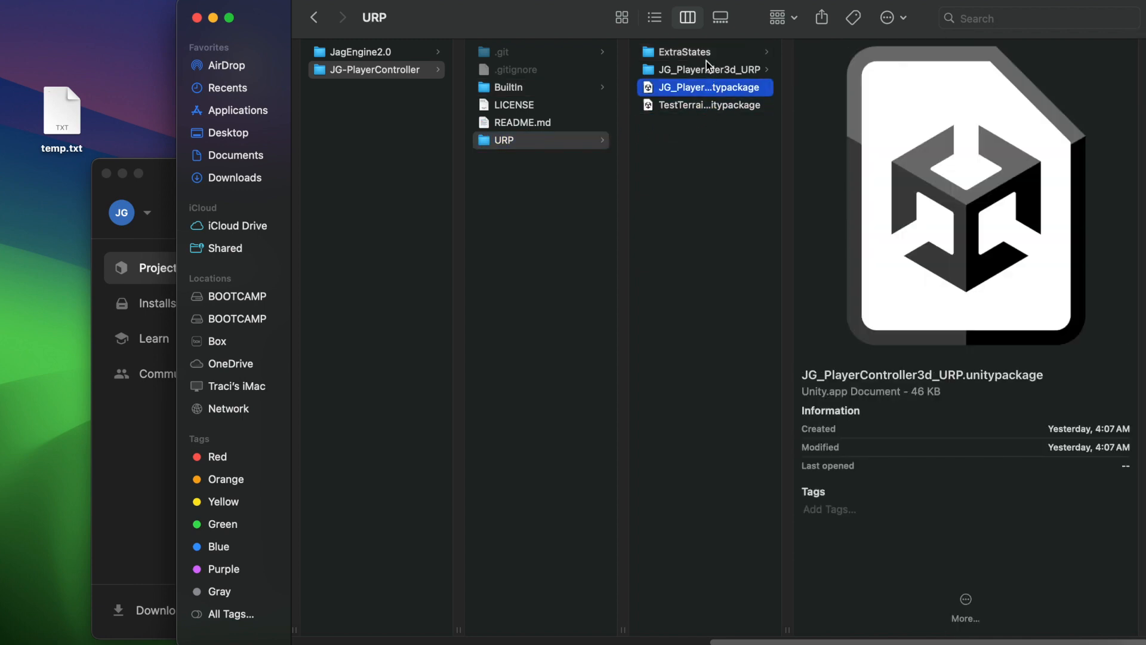
{"action": "left_click", "coordinate": [542, 89]}
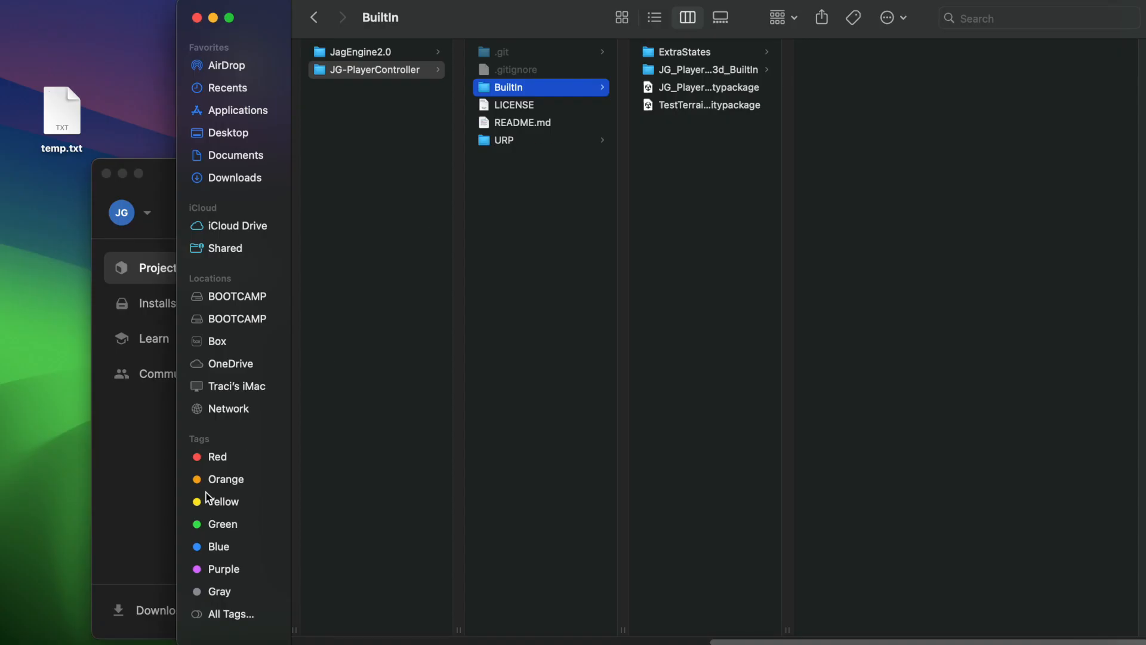
Switch to Unity Hub and create a 3D project named JGPC with Connect to Unity Cloud turned off.
{"action": "left_click", "coordinate": [150, 494]}
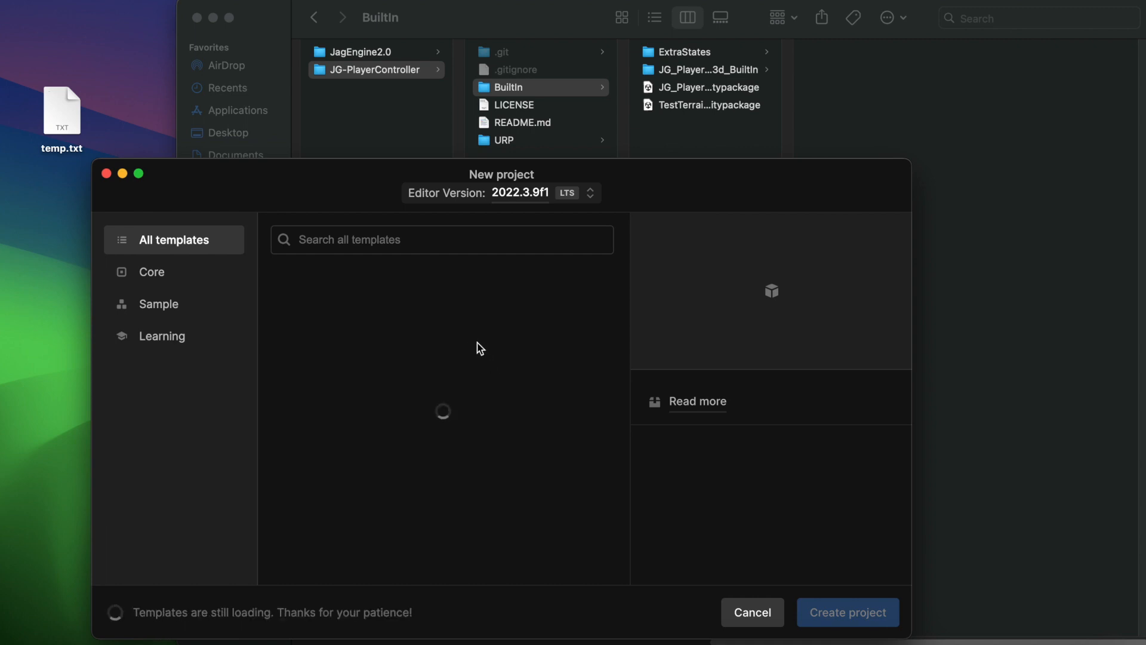
{"action": "left_click", "coordinate": [725, 539]}
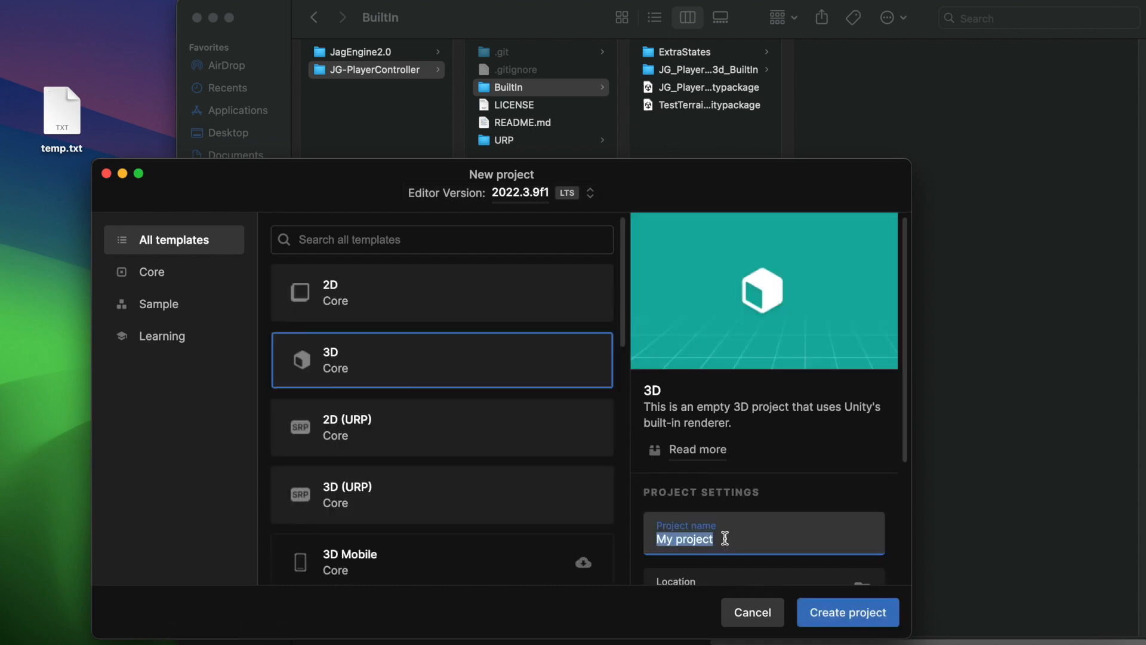
{"action": "type", "text": "JGPC"}
{"action": "scroll", "coordinate": [769, 467], "scroll_direction": "down", "scroll_amount": 3}
{"action": "left_click", "coordinate": [390, 371]}
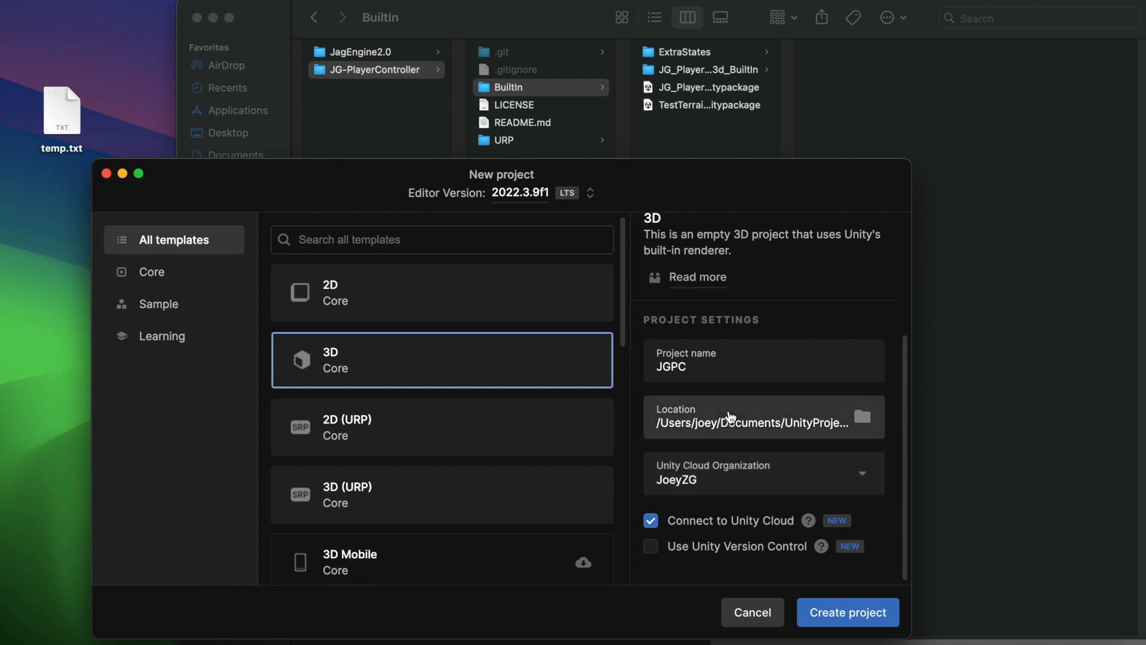
{"action": "left_click", "coordinate": [730, 522]}
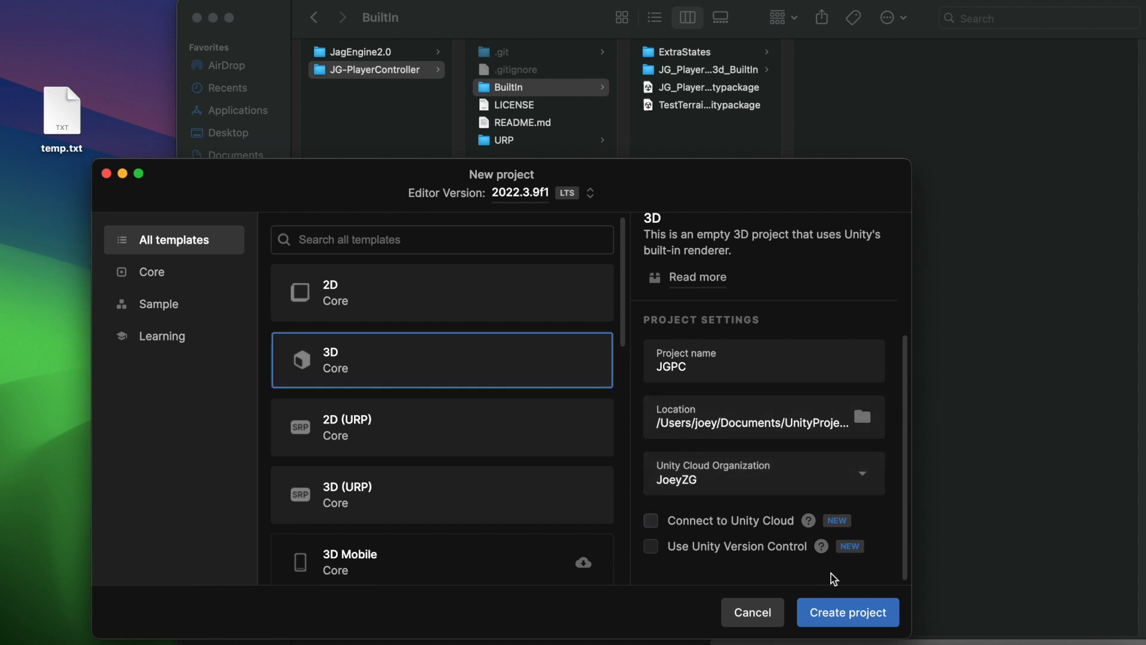
{"action": "left_click", "coordinate": [865, 622]}
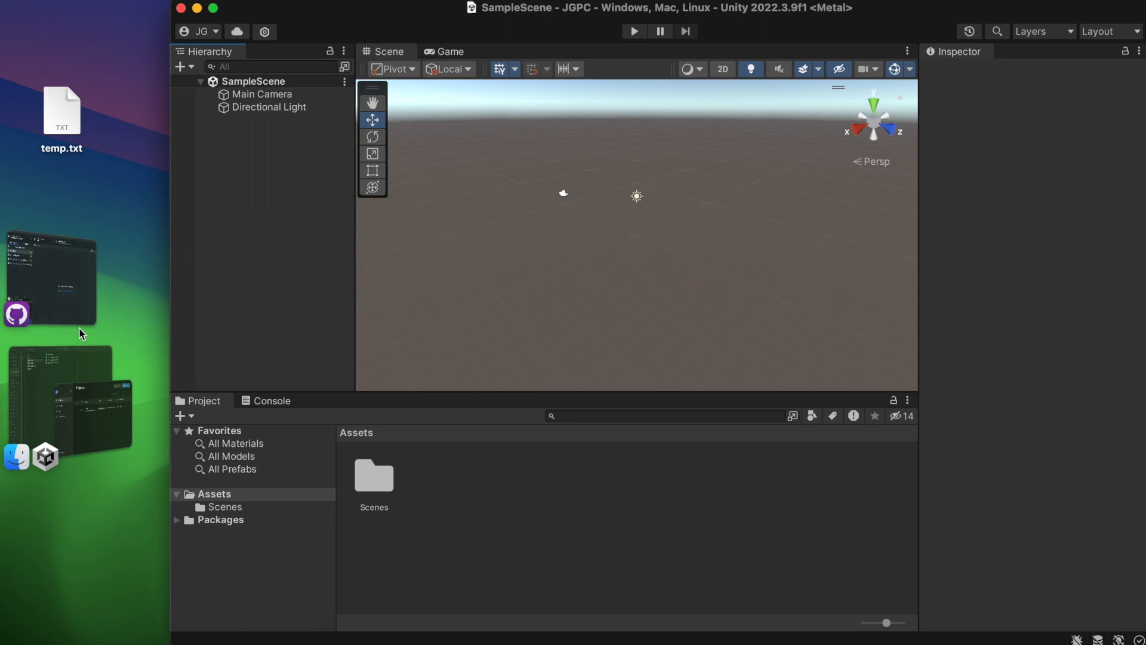
Switch to Finder and import all of JG_PlayerController3d_BuiltIn.unitypackage from the BuiltIn folder into the JGPC project.
{"action": "left_click", "coordinate": [60, 364]}
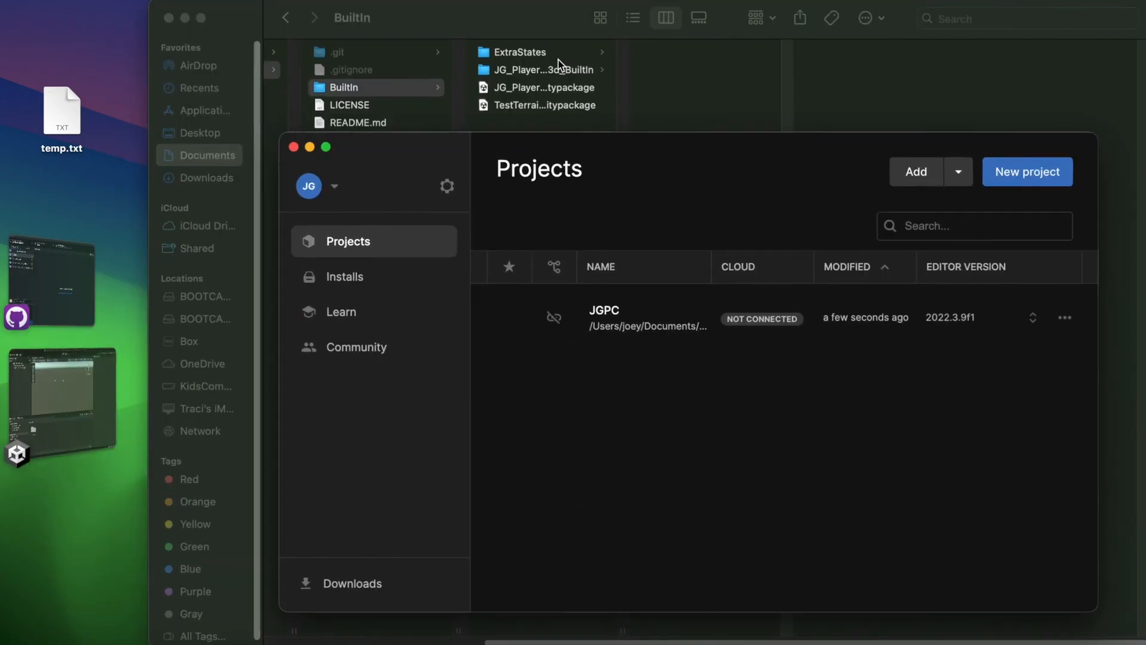
{"action": "left_click", "coordinate": [622, 100]}
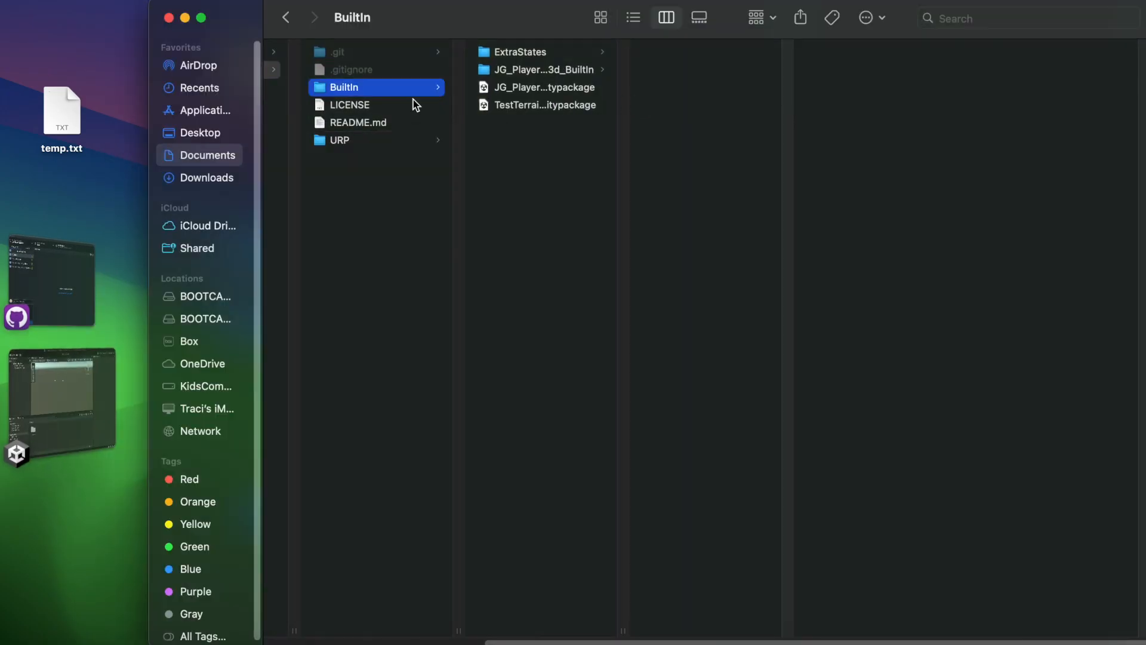
{"action": "left_click", "coordinate": [354, 91]}
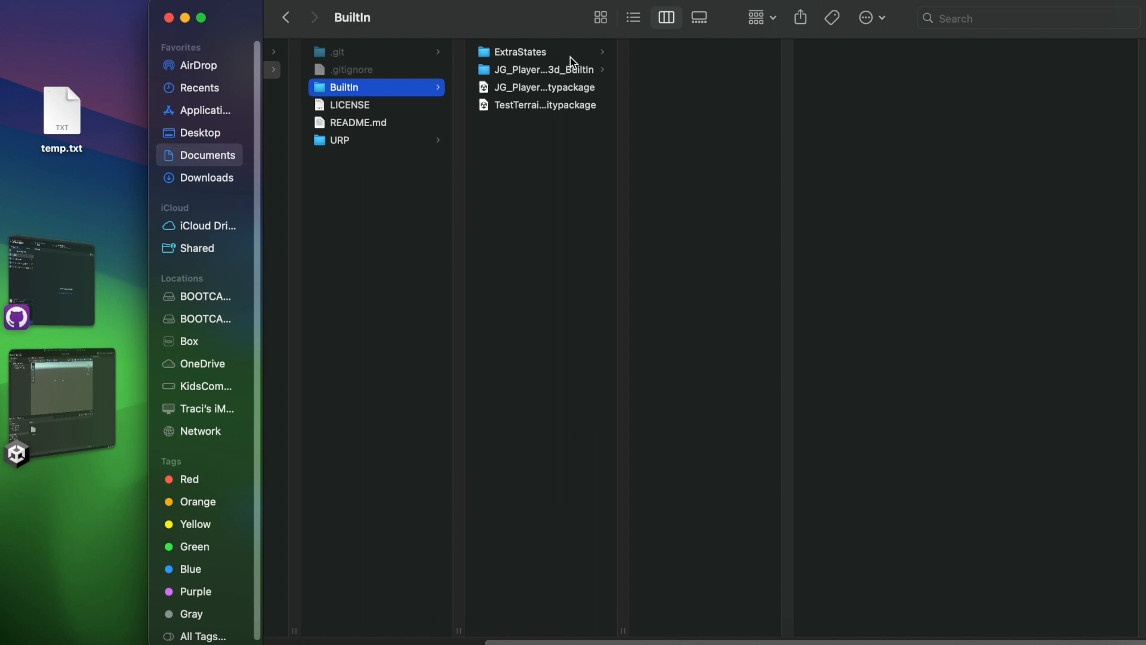
{"action": "left_click", "coordinate": [510, 73]}
{"action": "left_click", "coordinate": [513, 126]}
{"action": "left_click", "coordinate": [533, 72]}
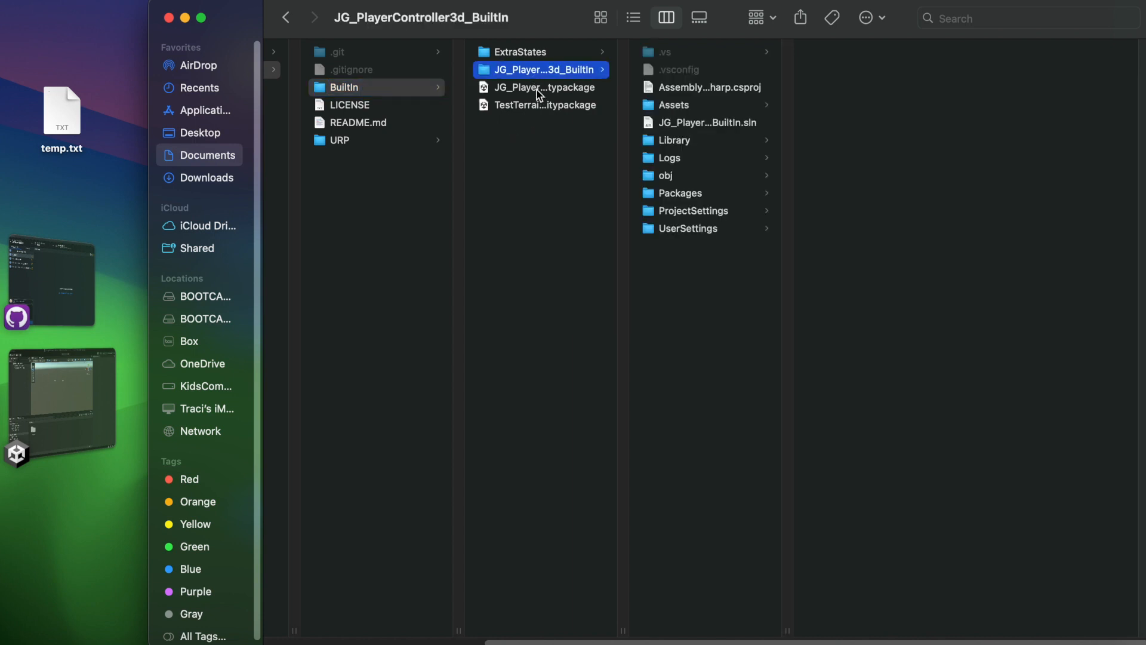
{"action": "double_click", "coordinate": [536, 90]}
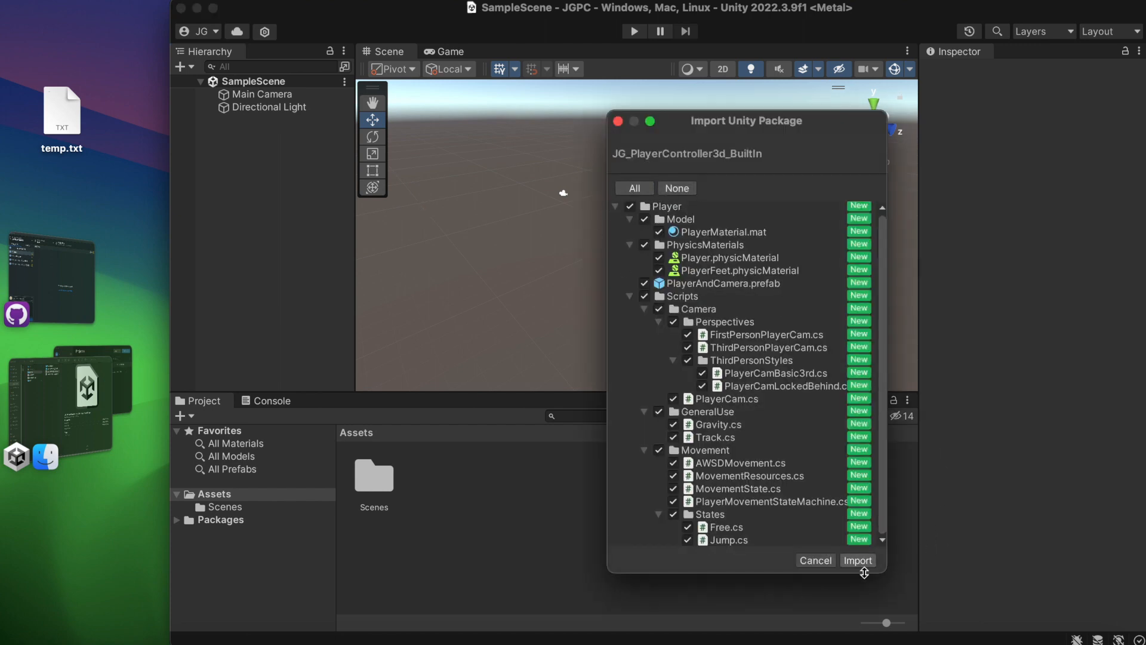
{"action": "left_click", "coordinate": [860, 562]}
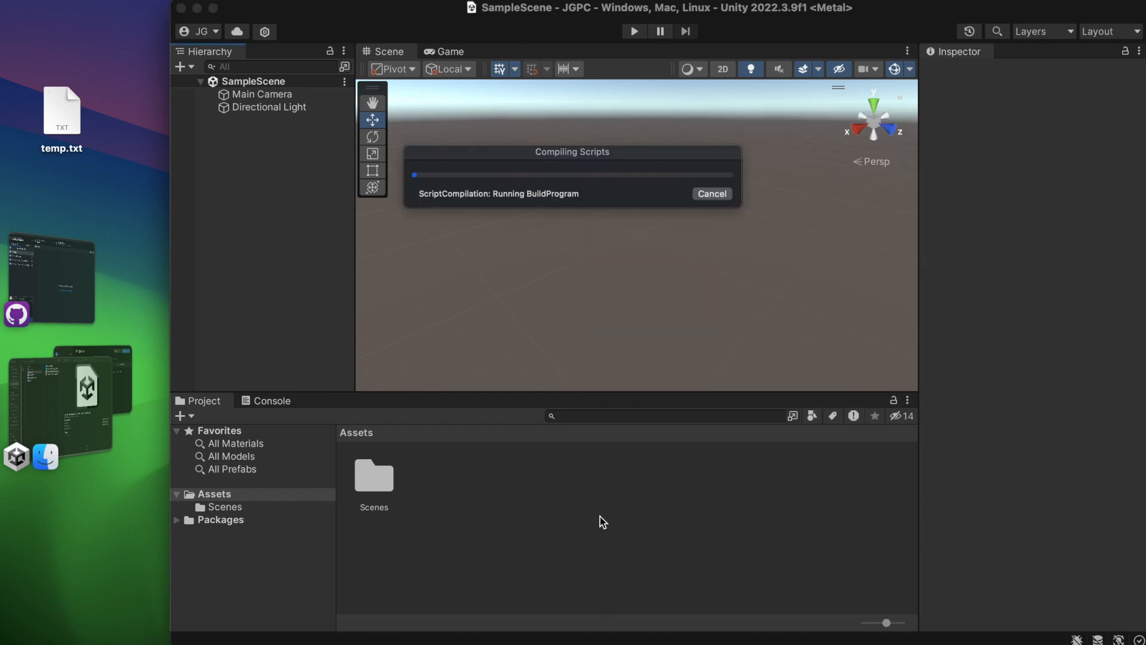
Look through the Model, PhysicsMaterials, prefab and Scripts items in the imported Player assets folder.
{"action": "left_click", "coordinate": [276, 495]}
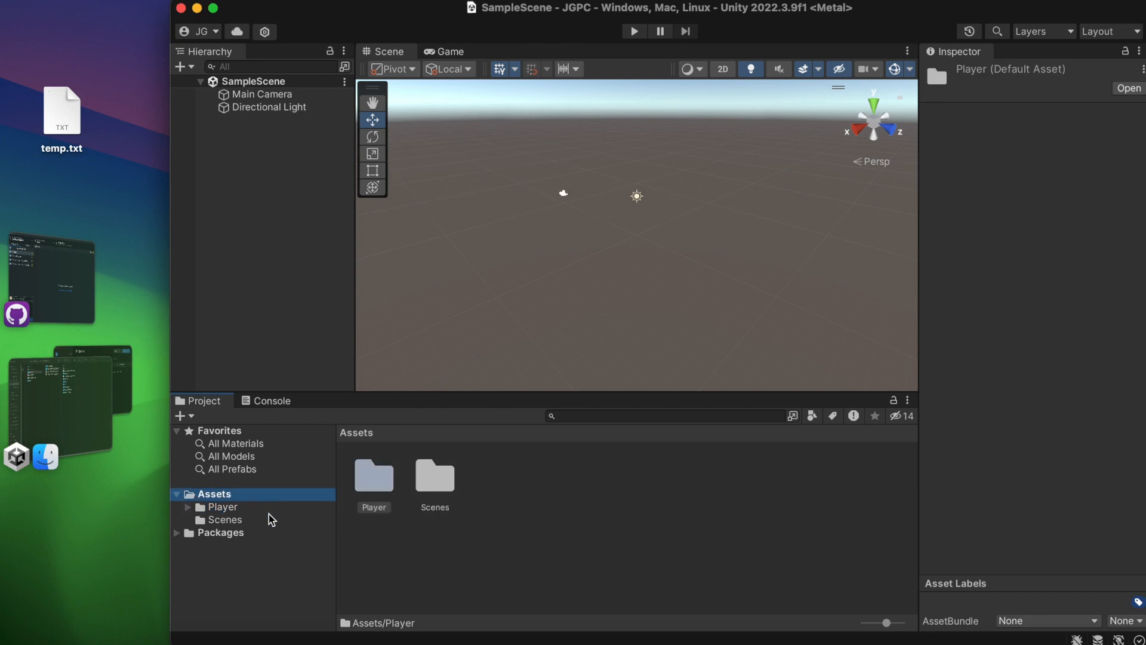
{"action": "left_click", "coordinate": [262, 509]}
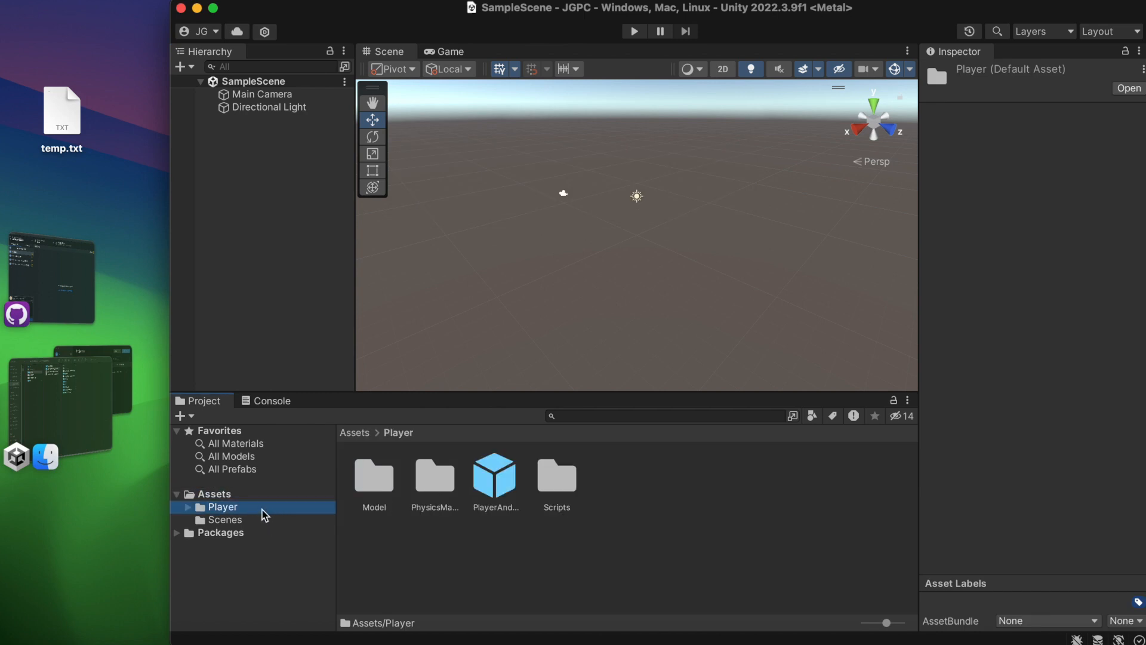
{"action": "left_click", "coordinate": [378, 479]}
{"action": "left_click", "coordinate": [436, 478]}
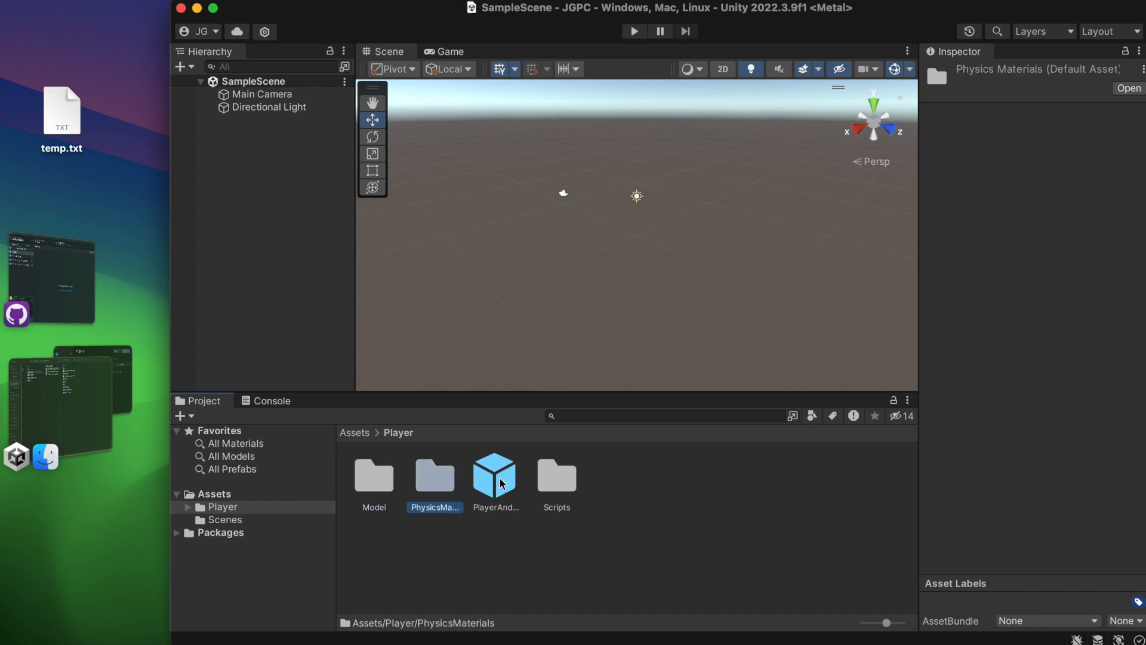
{"action": "left_click", "coordinate": [504, 485]}
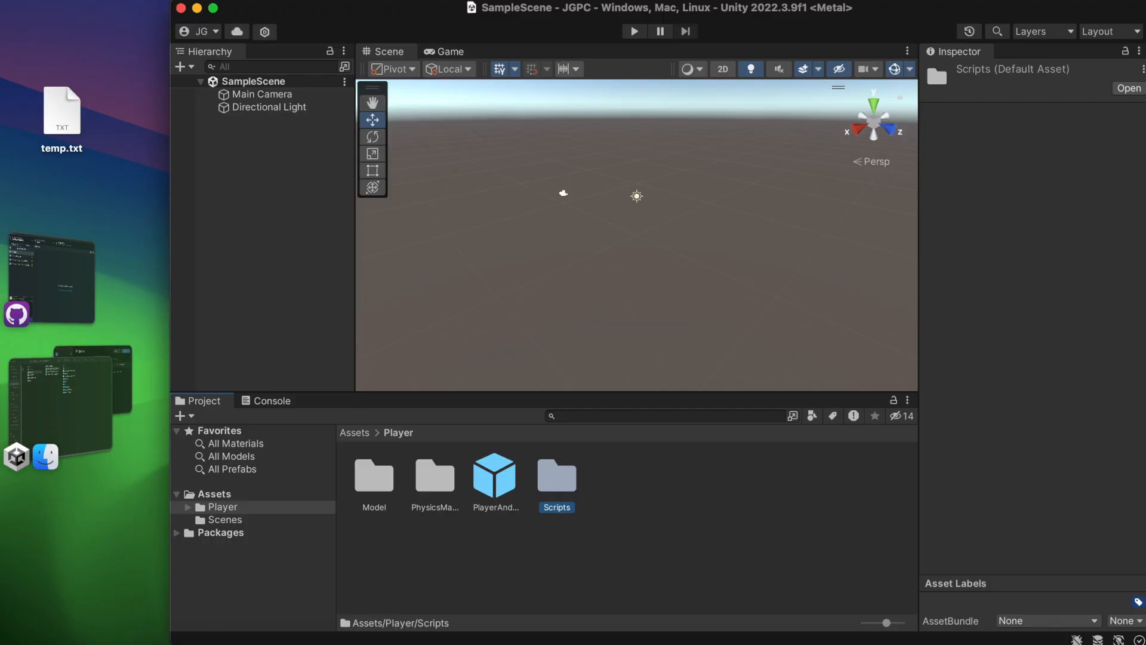
Install the Cinemachine package from the Unity Registry and close the Package Manager.
{"action": "left_click", "coordinate": [412, 5]}
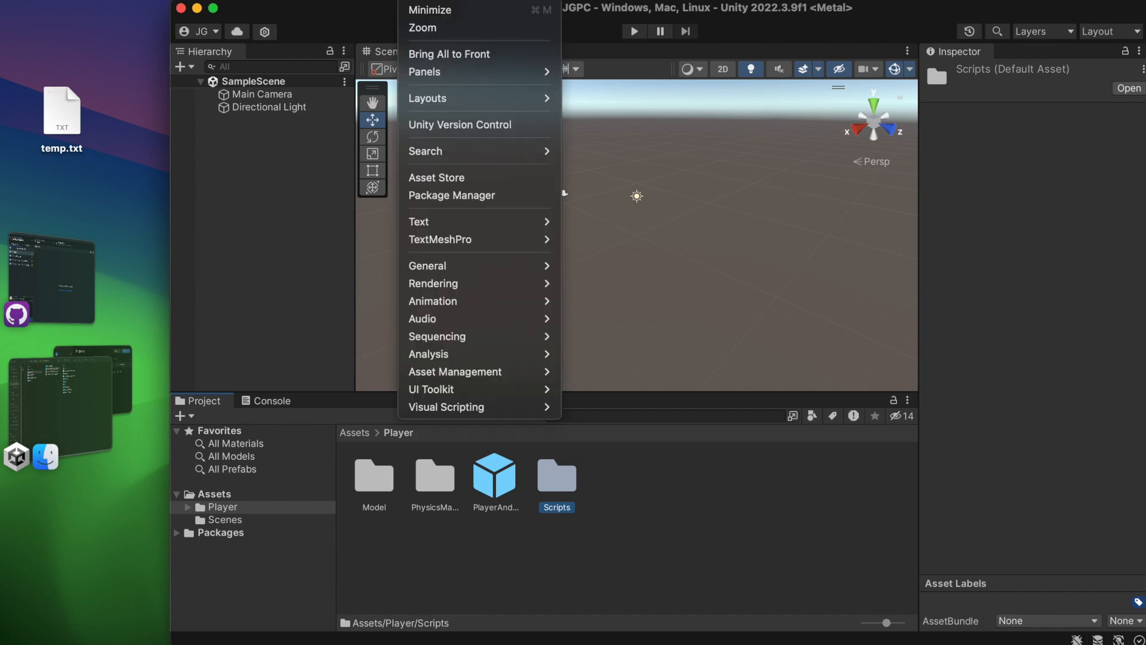
{"action": "left_click", "coordinate": [459, 194]}
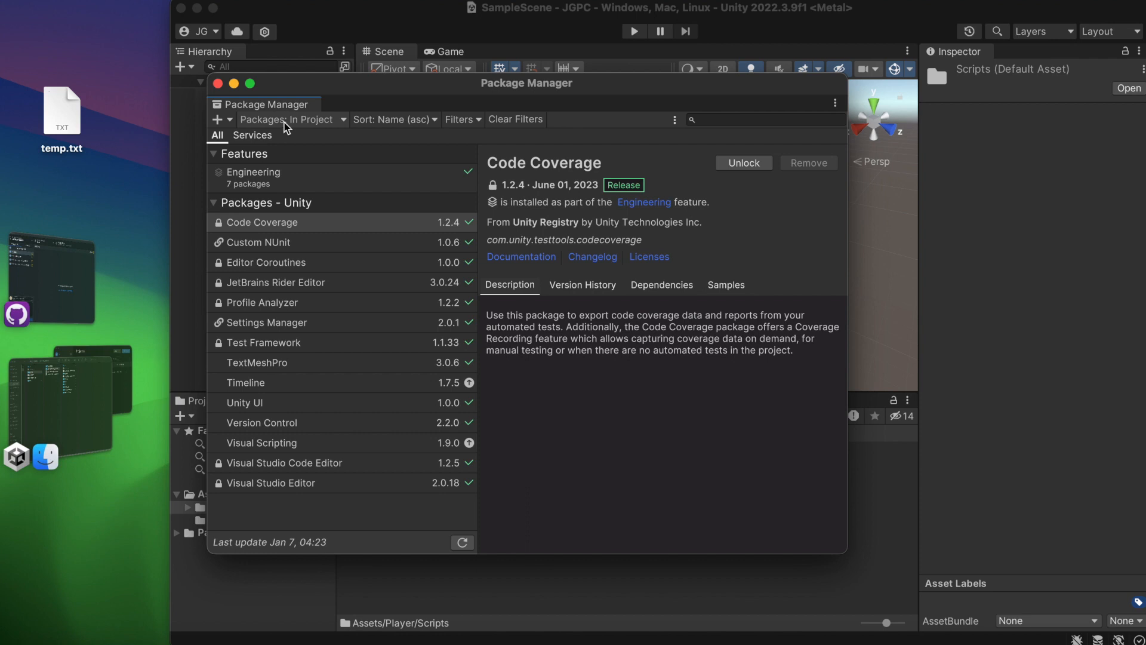
{"action": "left_click", "coordinate": [287, 122]}
{"action": "left_click", "coordinate": [293, 143]}
{"action": "left_click", "coordinate": [736, 121]}
{"action": "type", "text": "cinemachin"}
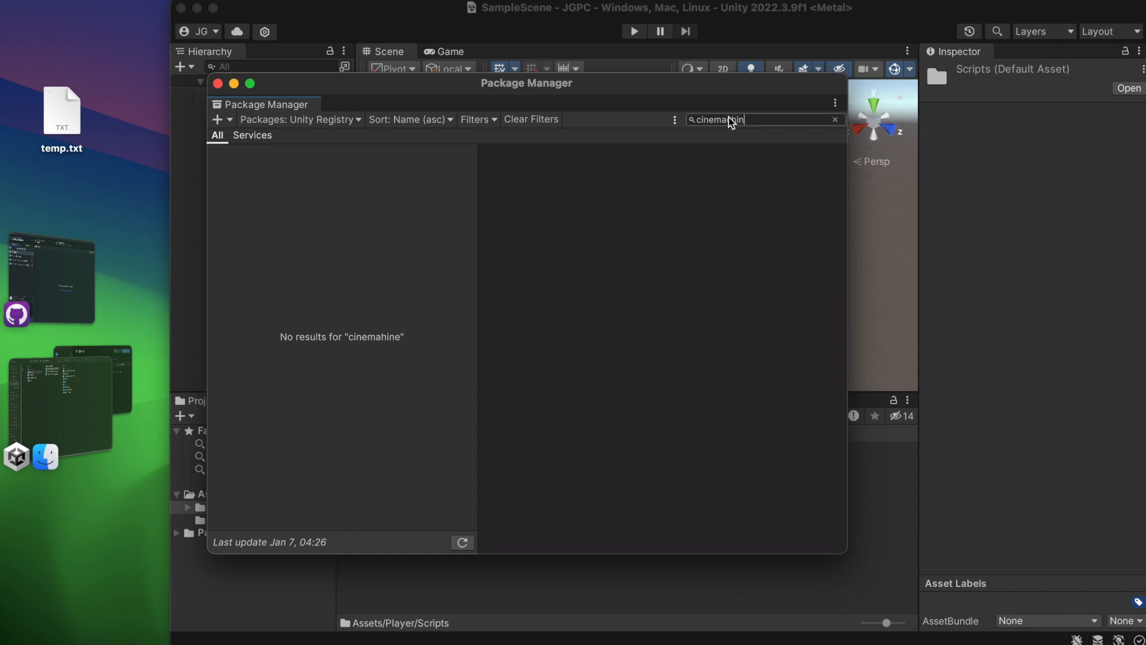
{"action": "type", "text": "e"}
{"action": "left_click", "coordinate": [807, 163]}
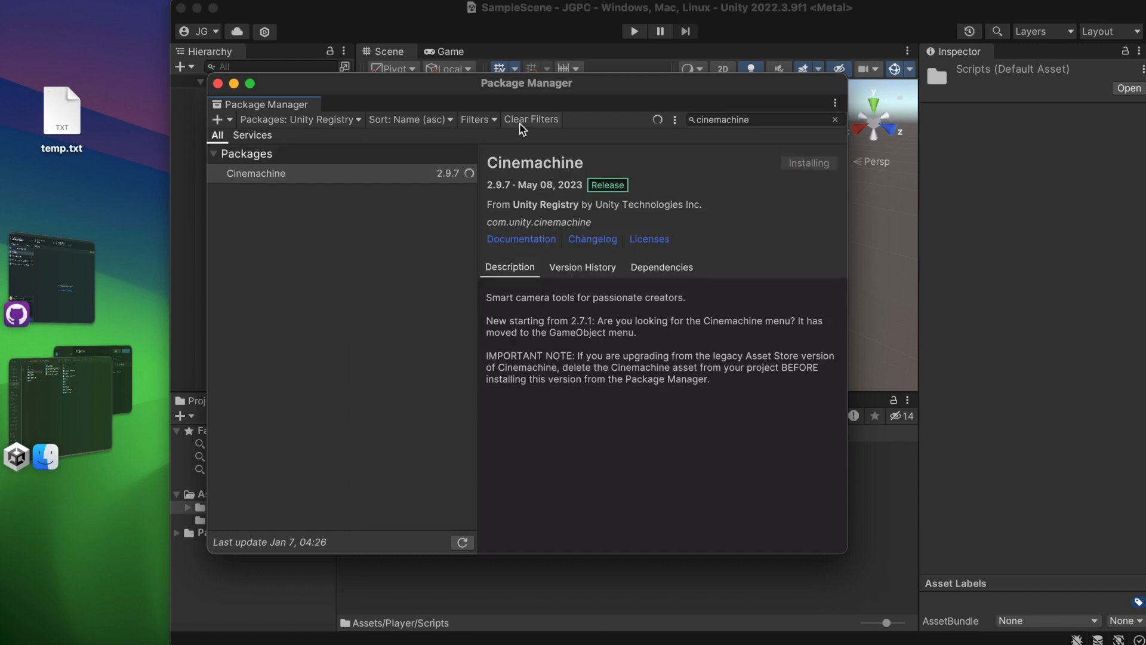
{"action": "left_click", "coordinate": [217, 84]}
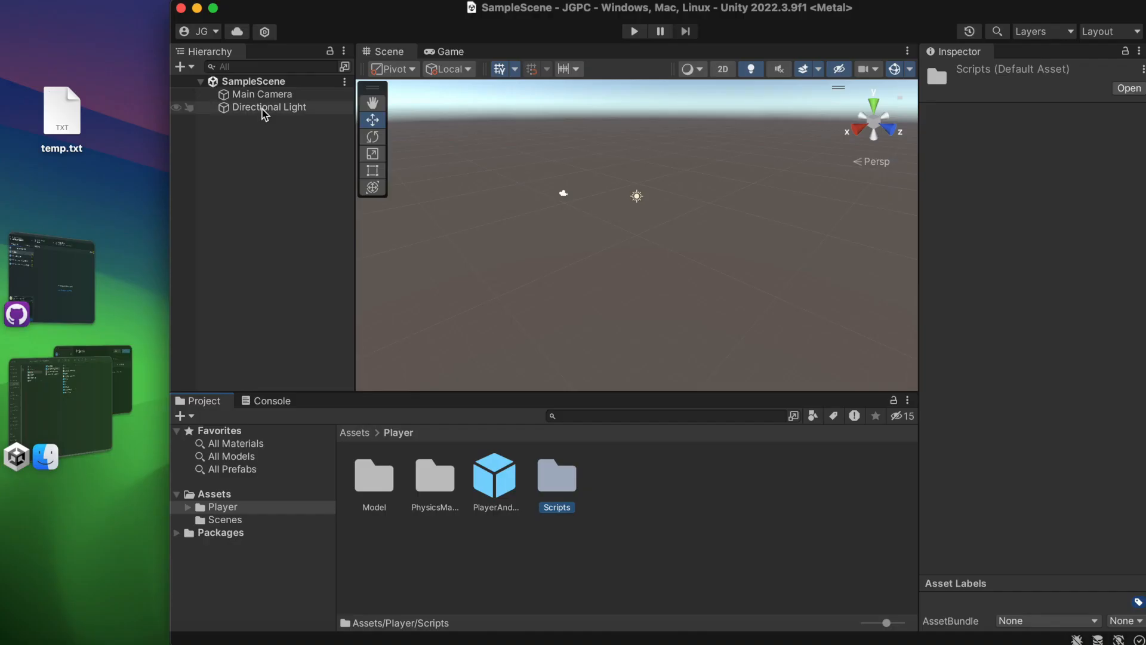
Define two project layers, naming User Layer 6 Player and User Layer 8 Terrain.
{"action": "left_click", "coordinate": [262, 107]}
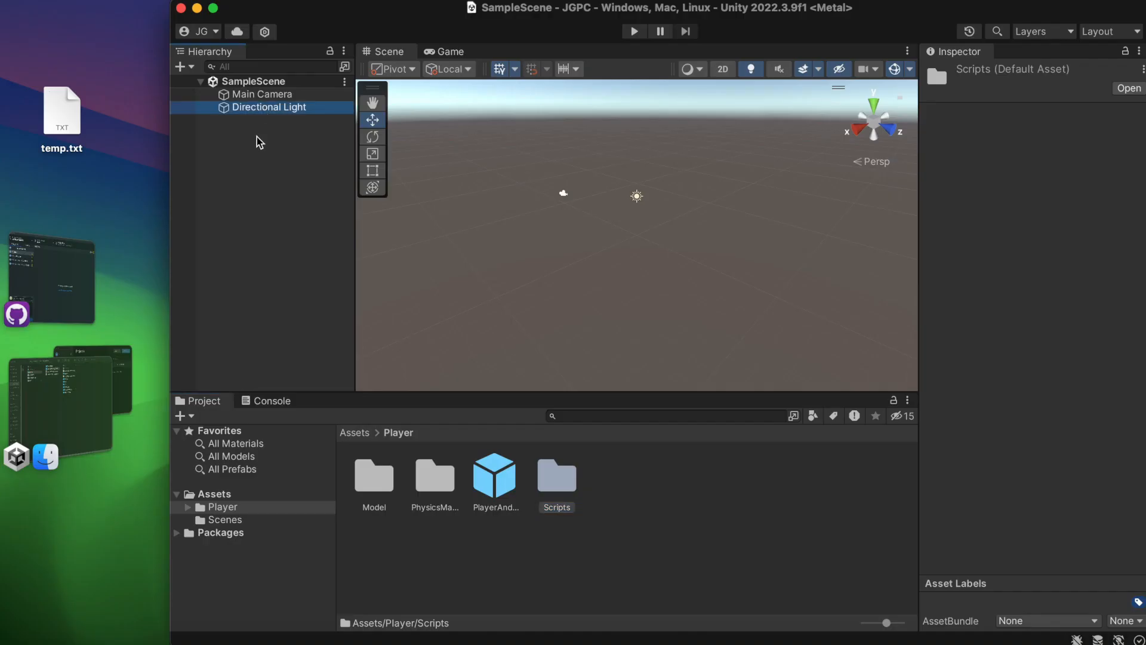
{"action": "left_click", "coordinate": [262, 106]}
{"action": "left_click", "coordinate": [1115, 92]}
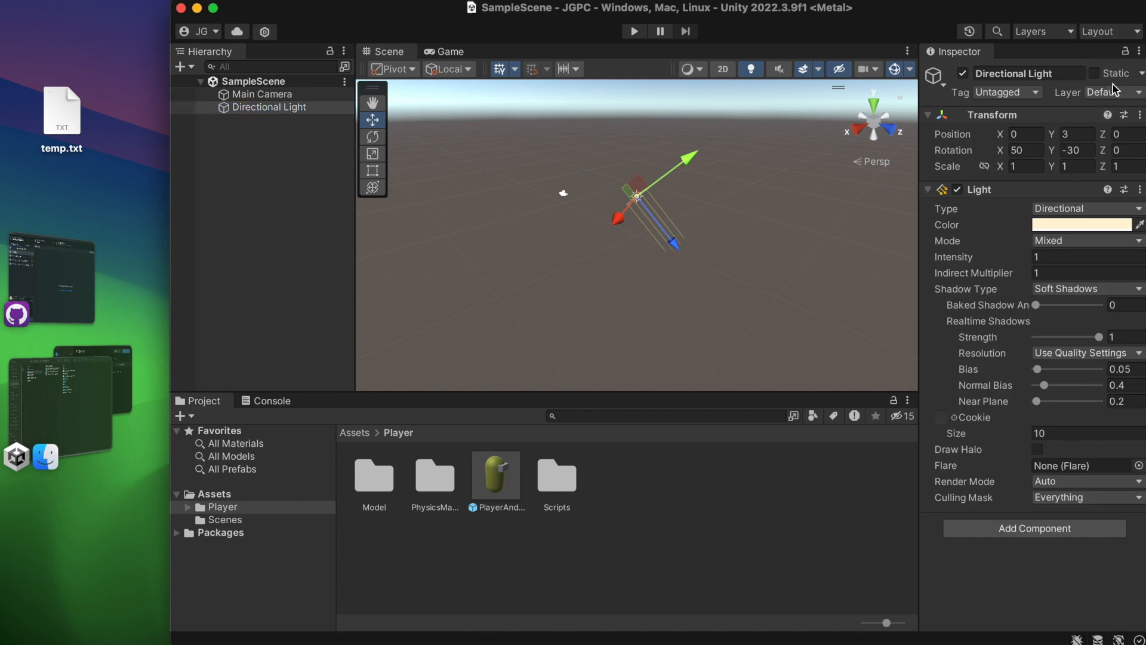
{"action": "left_click", "coordinate": [1100, 190]}
{"action": "left_click", "coordinate": [1076, 261]}
{"action": "type", "text": "Player"}
{"action": "left_click", "coordinate": [1070, 299]}
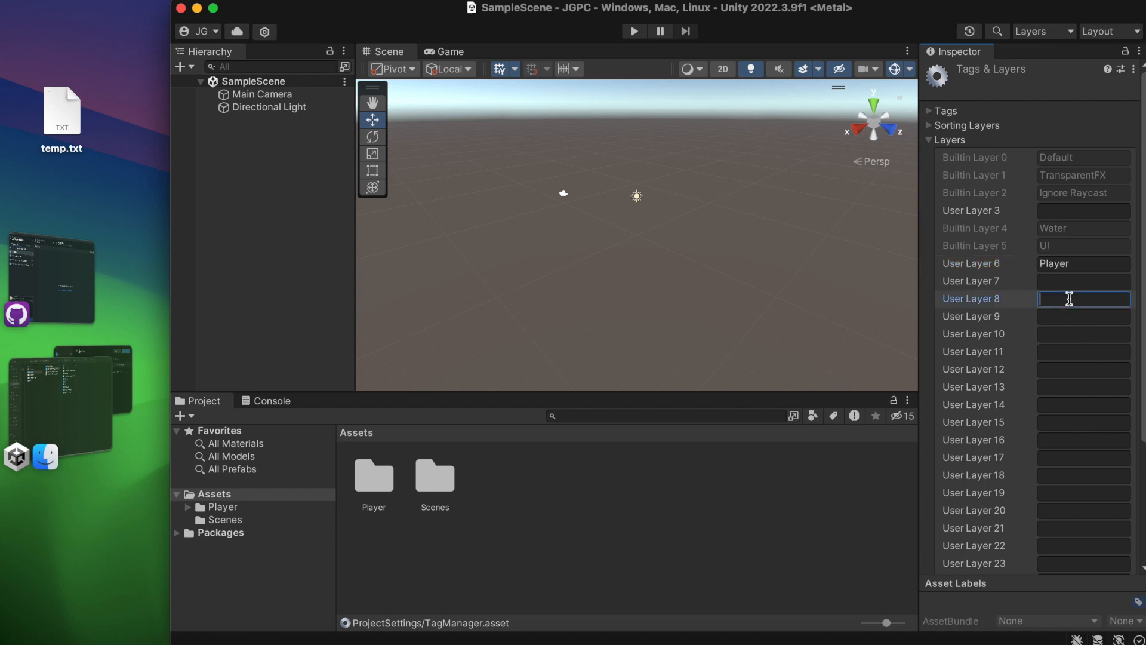
{"action": "type", "text": "Terrain"}
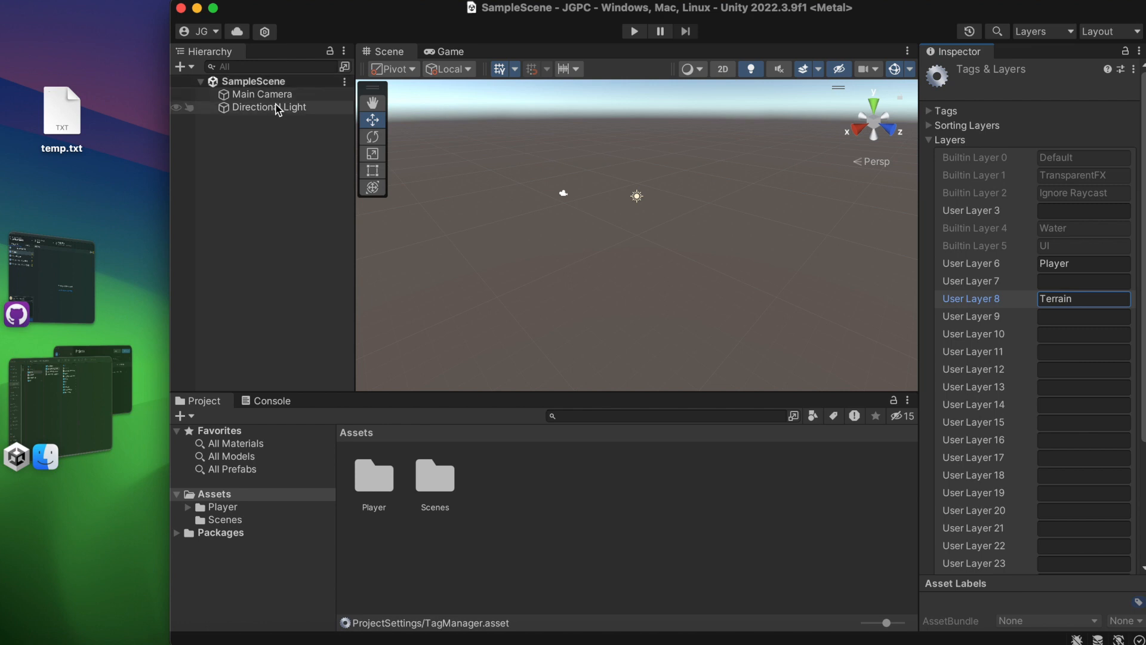
Create a 3D cube in the scene and set its scale to 20 on X and 20 on Z.
{"action": "left_click", "coordinate": [271, 138]}
{"action": "right_click", "coordinate": [272, 139]}
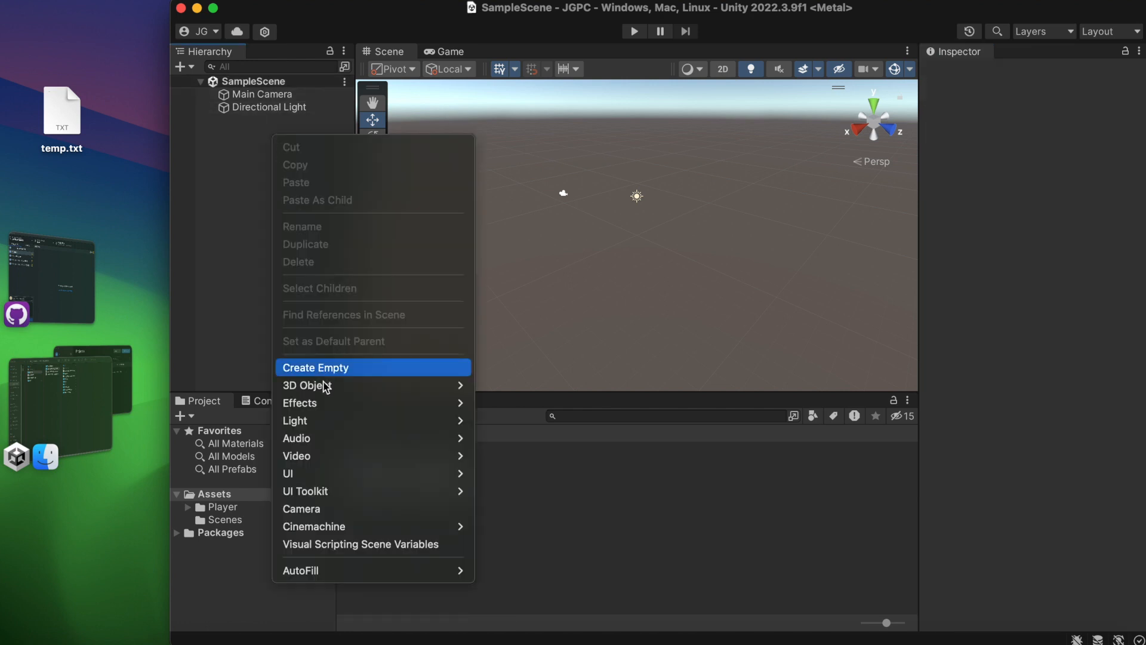
{"action": "mouse_move", "coordinate": [322, 385]}
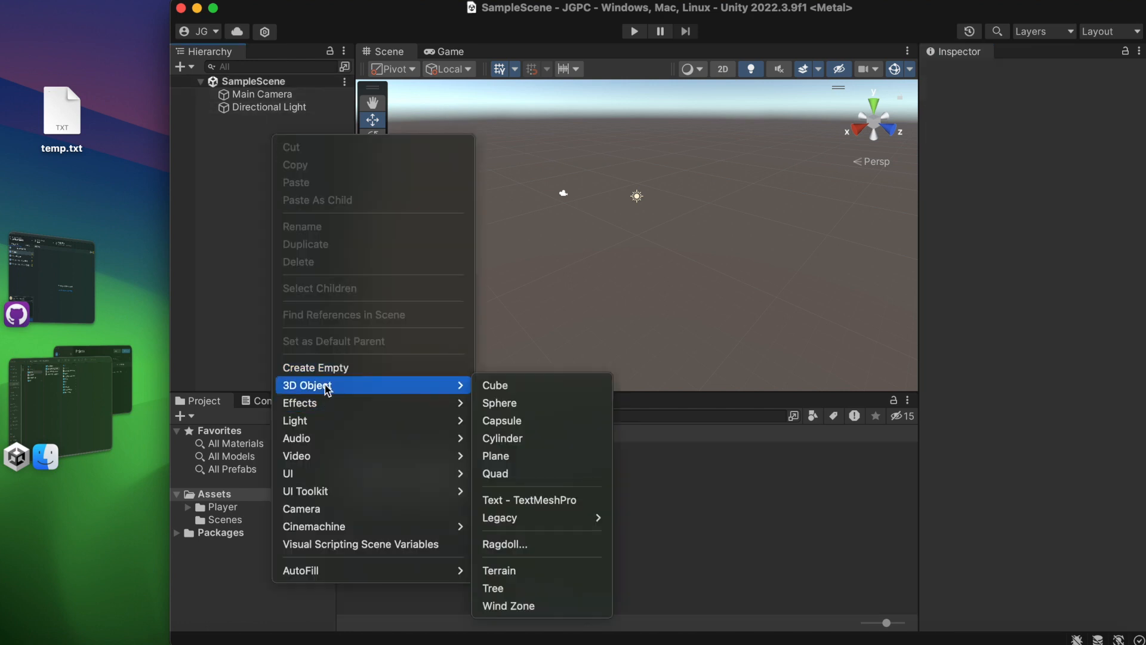
{"action": "left_click", "coordinate": [560, 387]}
{"action": "left_click", "coordinate": [1022, 166]}
{"action": "type", "text": "20"}
{"action": "left_click", "coordinate": [1116, 167]}
{"action": "type", "text": "20"}
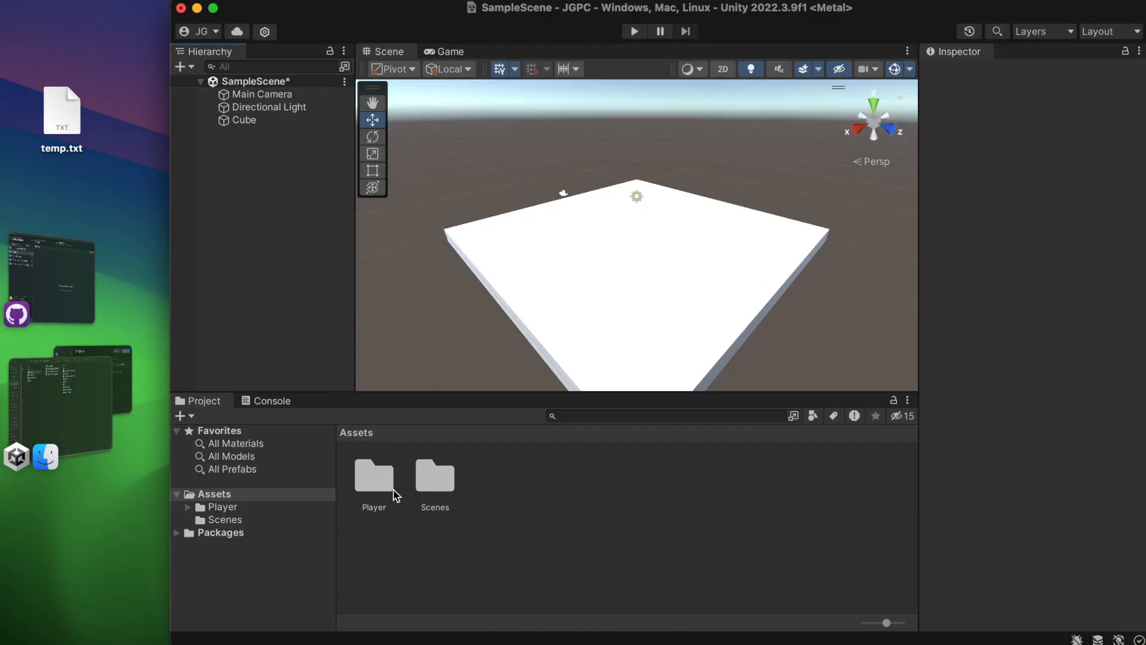
Add the PlayerAndCamera prefab from the Player assets folder to SampleScene.
{"action": "left_click", "coordinate": [386, 485]}
{"action": "double_click", "coordinate": [386, 486]}
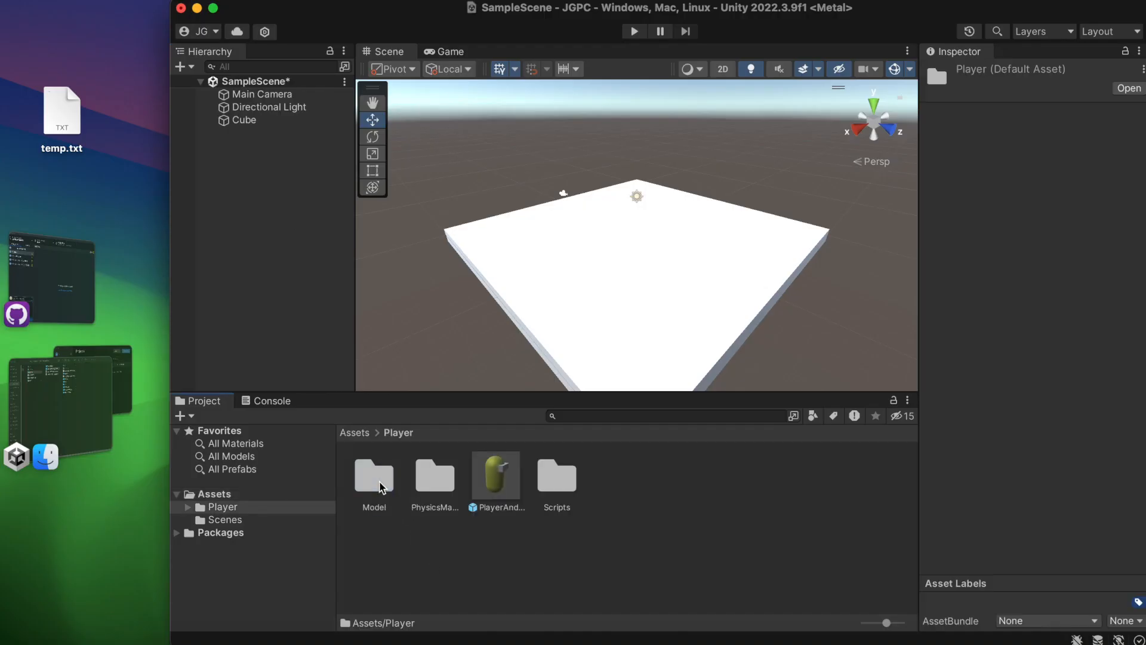
{"action": "left_click_drag", "start_coordinate": [493, 477], "coordinate": [246, 176]}
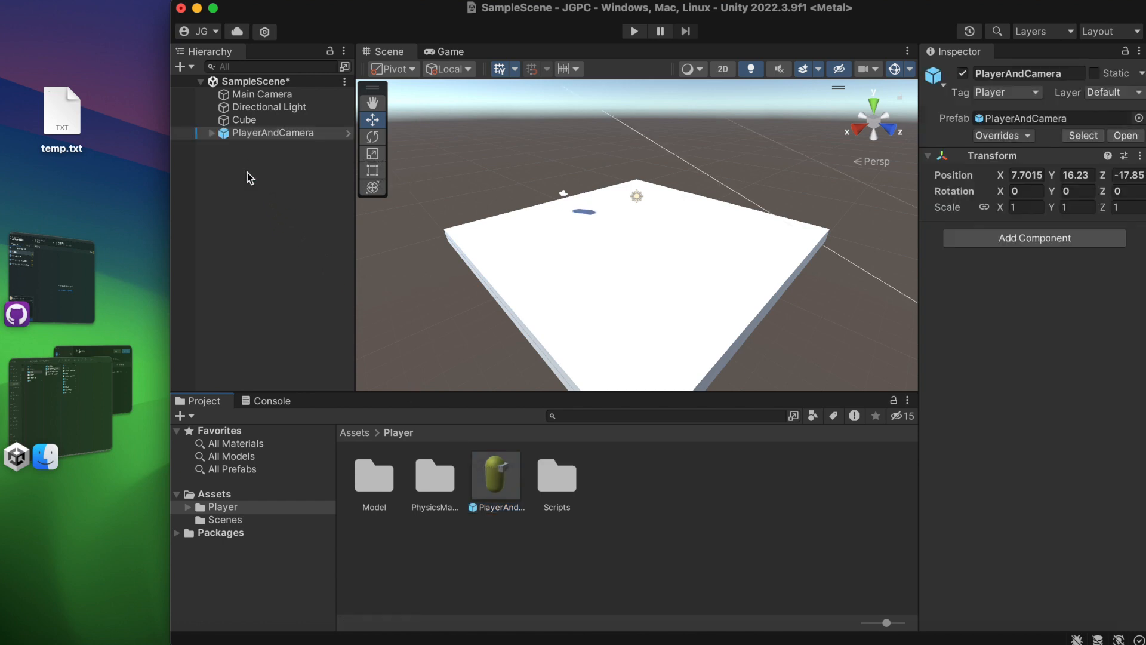
Position PlayerAndCamera at X 0, Z 0 and raise it to about Y 1.27 above the cube, saving the scene.
{"action": "left_click", "coordinate": [1037, 173]}
{"action": "type", "text": "0"}
{"action": "left_click", "coordinate": [1085, 174]}
{"action": "type", "text": "0"}
{"action": "key", "text": "Tab"}
{"action": "type", "text": "0"}
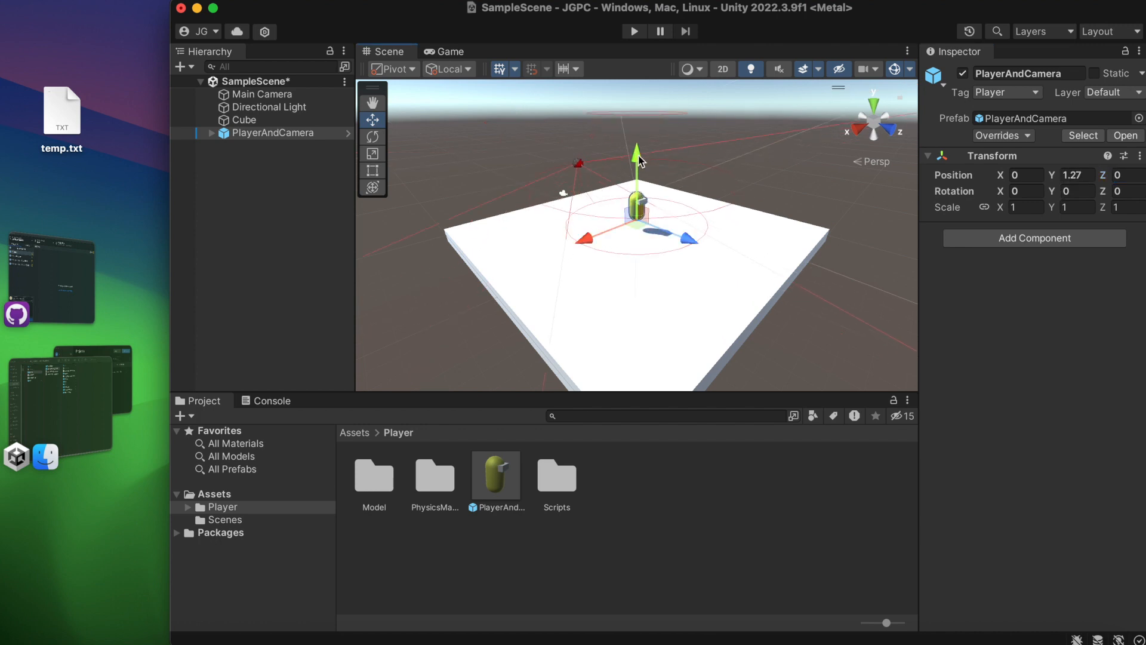
{"action": "left_click", "coordinate": [288, 181]}
{"action": "key", "text": "cmd+s"}
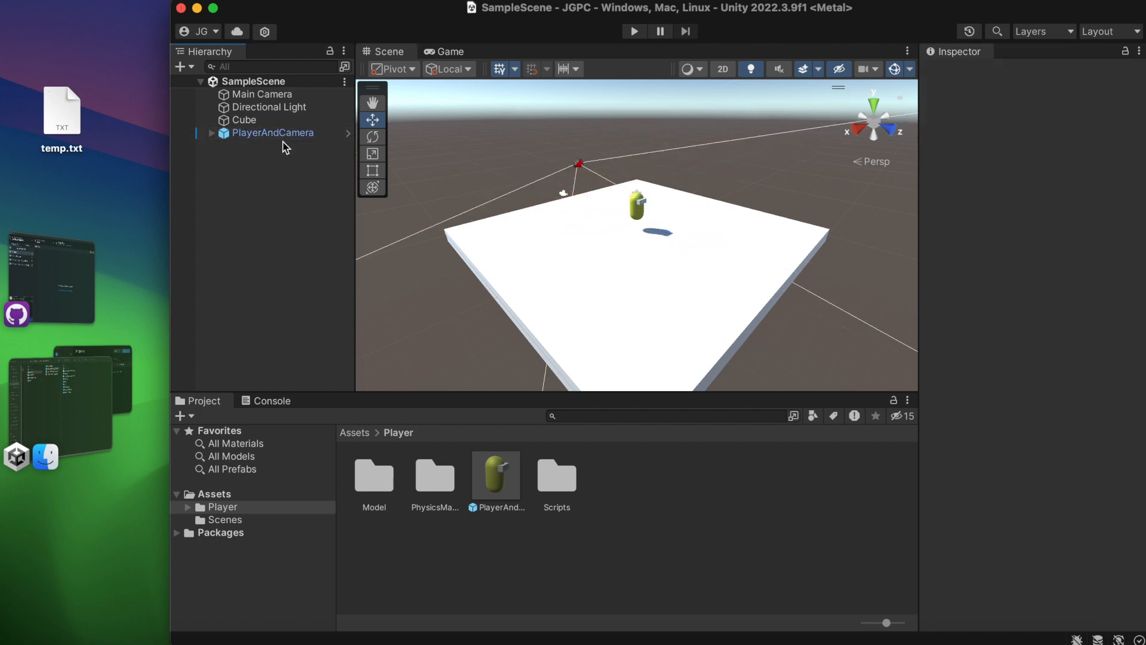
Open the PlayerAndCamera prefab for editing and look over its Player and PlayerCam branches, leaving both collapsed.
{"action": "left_click", "coordinate": [345, 133]}
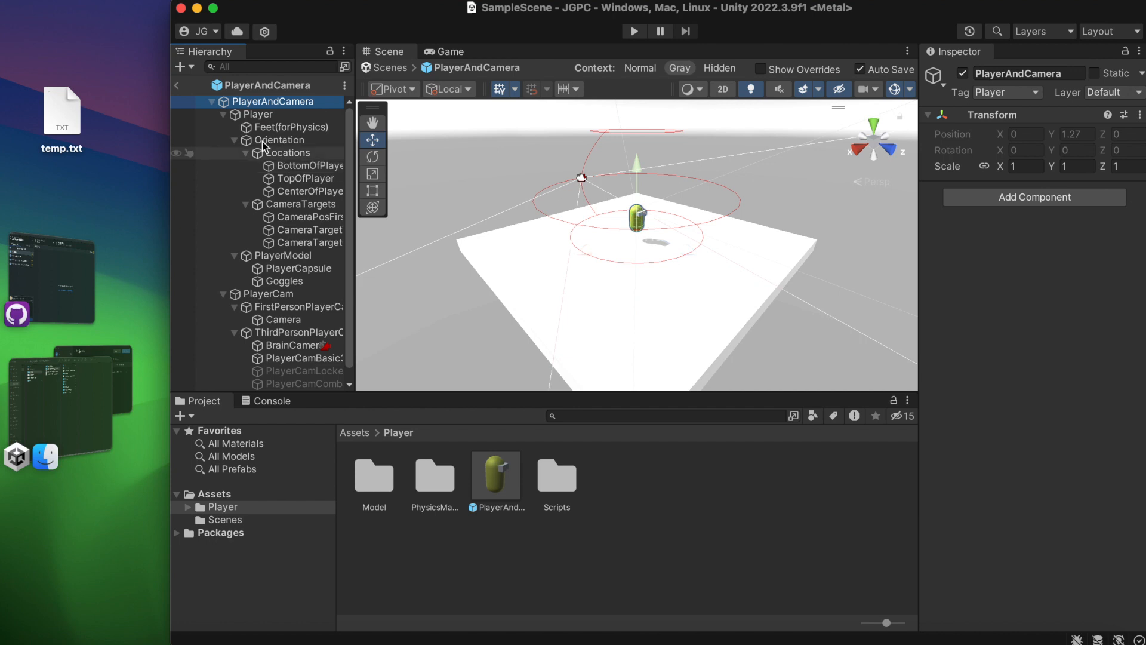
{"action": "left_click", "coordinate": [224, 115]}
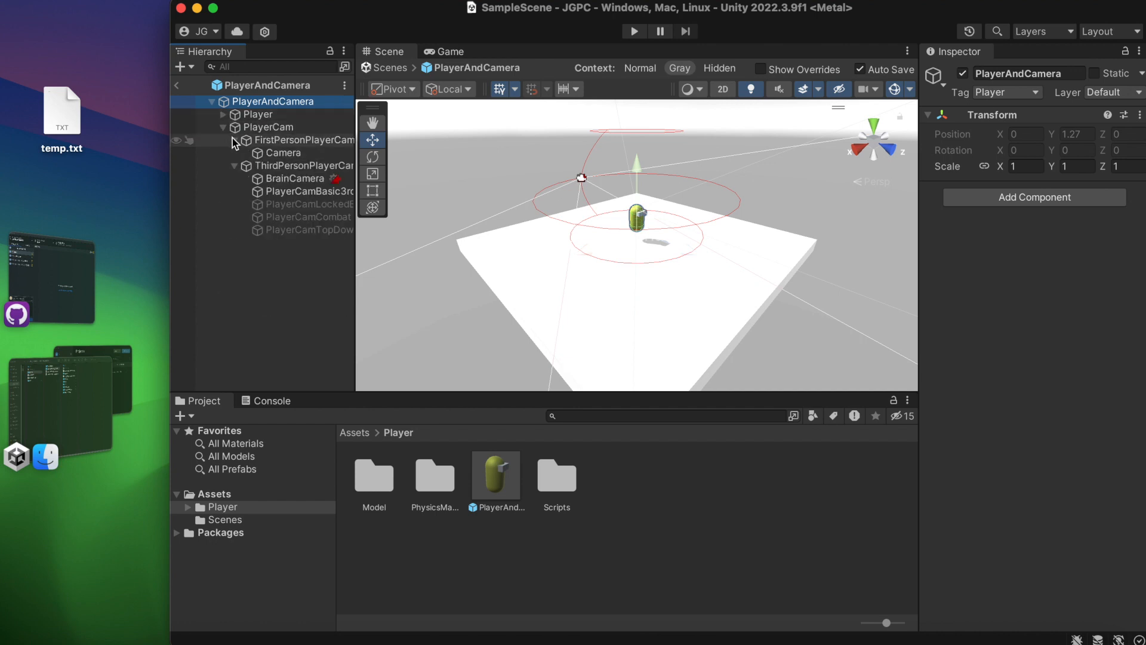
{"action": "left_click", "coordinate": [233, 139]}
{"action": "left_click", "coordinate": [234, 153]}
{"action": "left_click", "coordinate": [224, 127]}
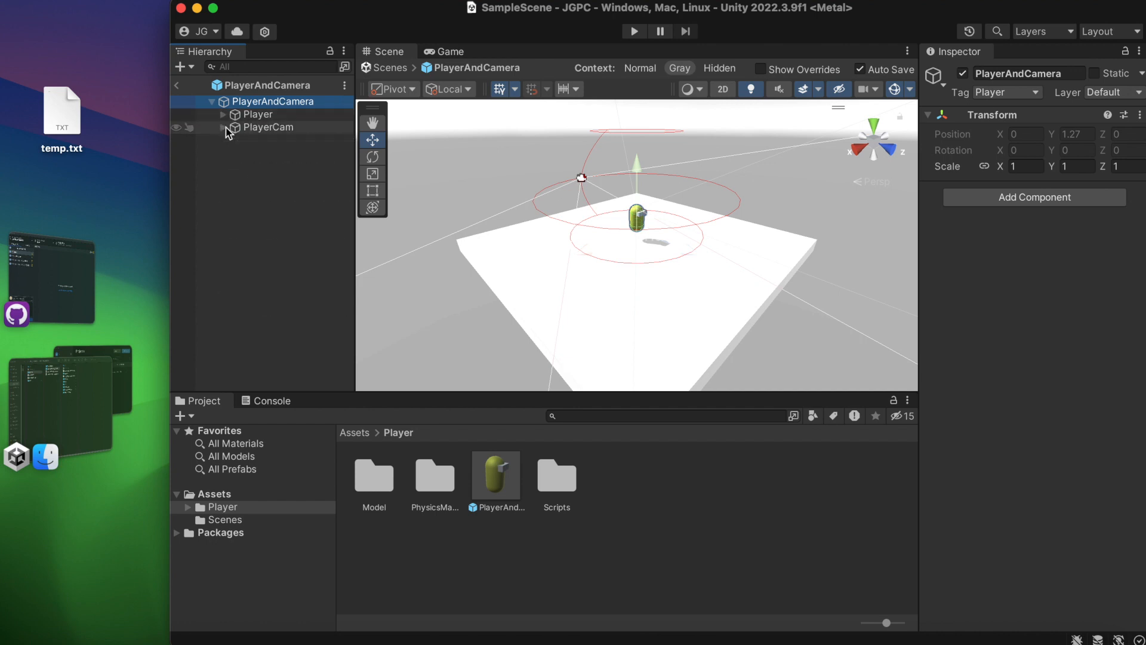
{"action": "left_click", "coordinate": [226, 129]}
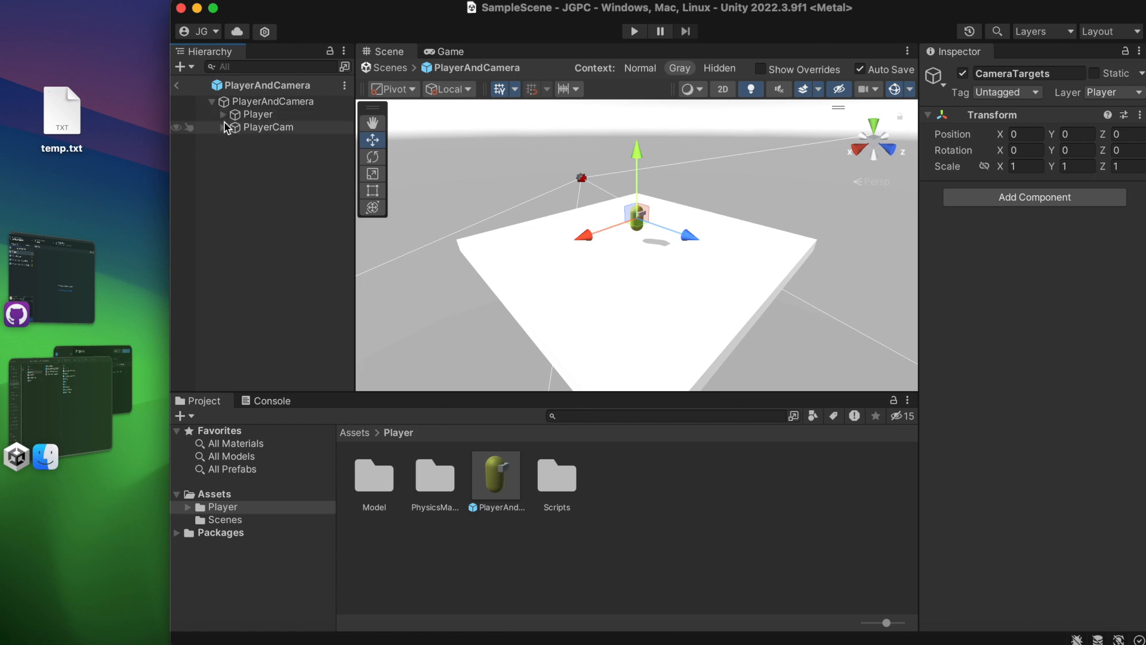
Check the Terrain Layer mask in the Player object's Movement Resources script, with the components above it collapsed.
{"action": "left_click", "coordinate": [223, 114]}
{"action": "left_click", "coordinate": [285, 114]}
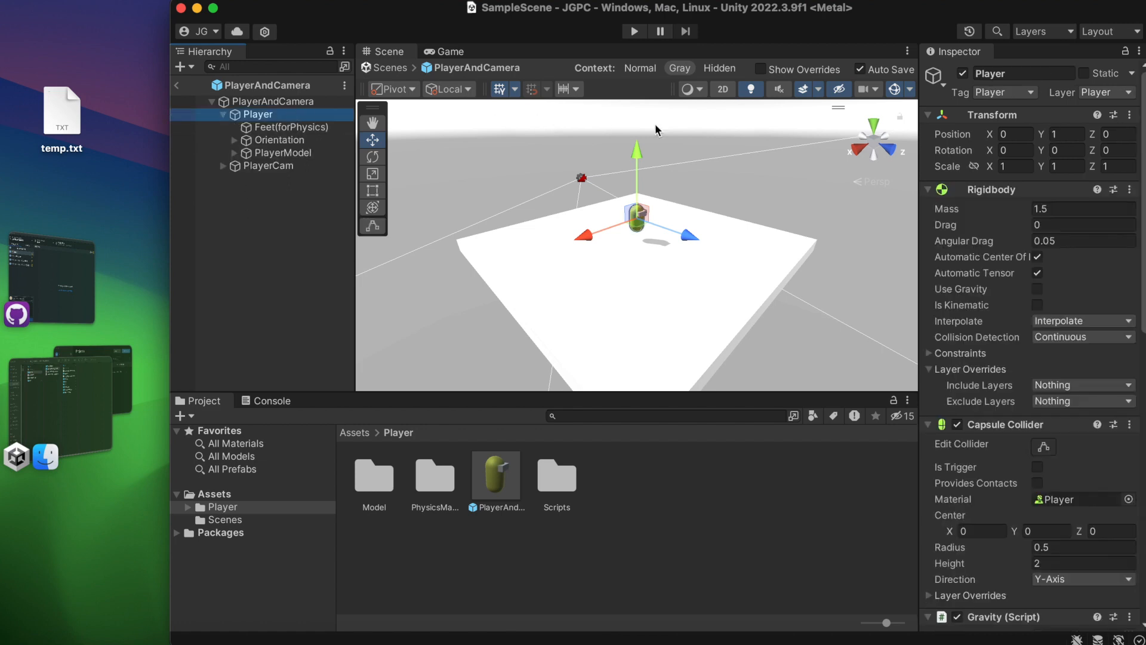
{"action": "left_click", "coordinate": [1045, 190]}
{"action": "left_click", "coordinate": [1038, 209]}
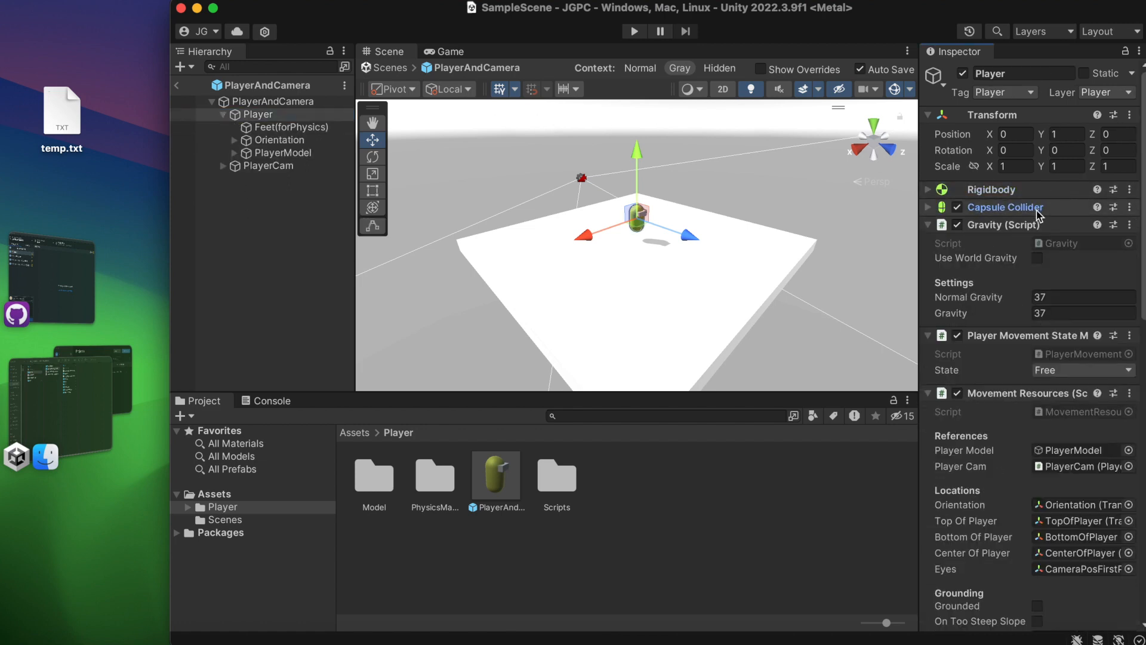
{"action": "left_click", "coordinate": [1027, 225]}
{"action": "left_click", "coordinate": [1027, 243]}
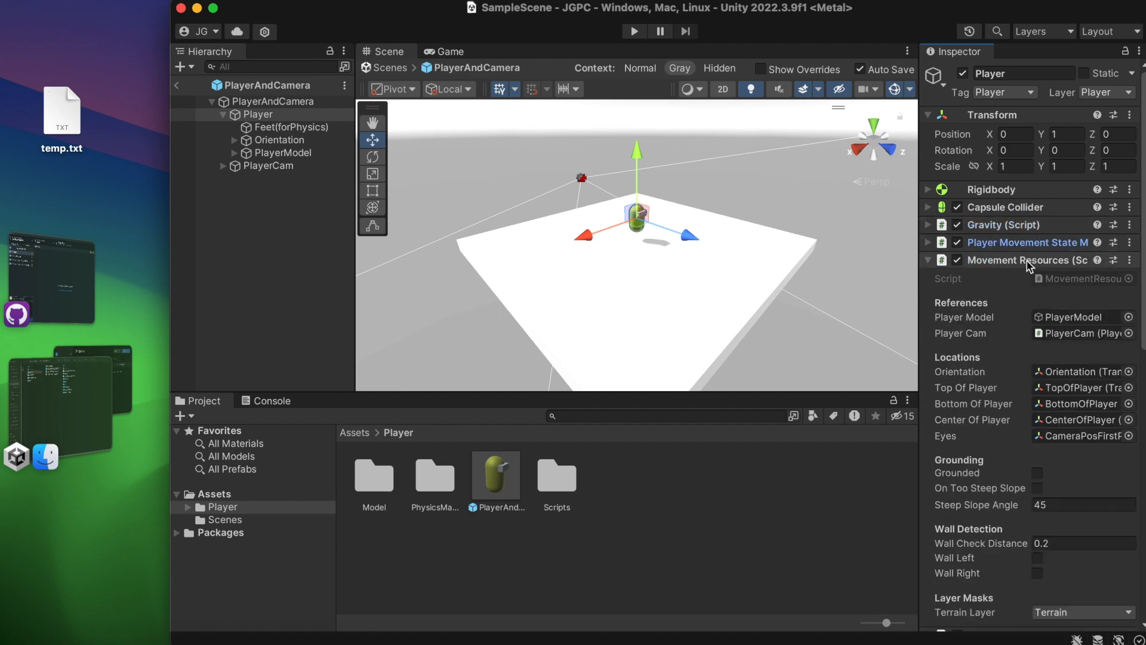
{"action": "scroll", "coordinate": [1052, 277], "scroll_direction": "down", "scroll_amount": 3}
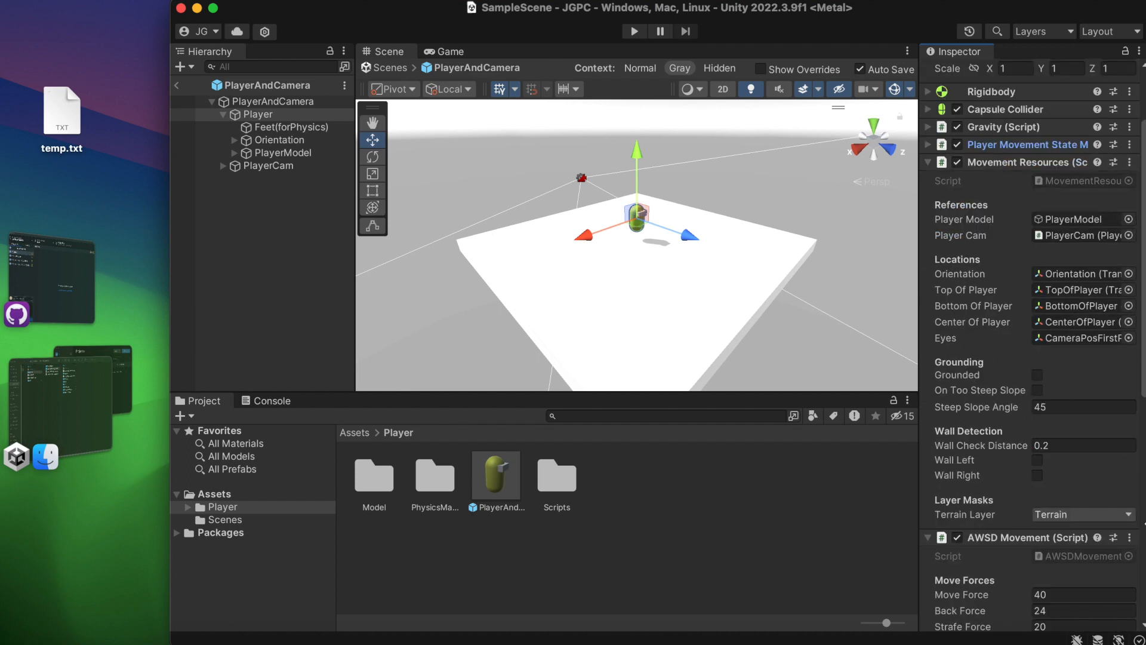
{"action": "left_click", "coordinate": [1081, 515]}
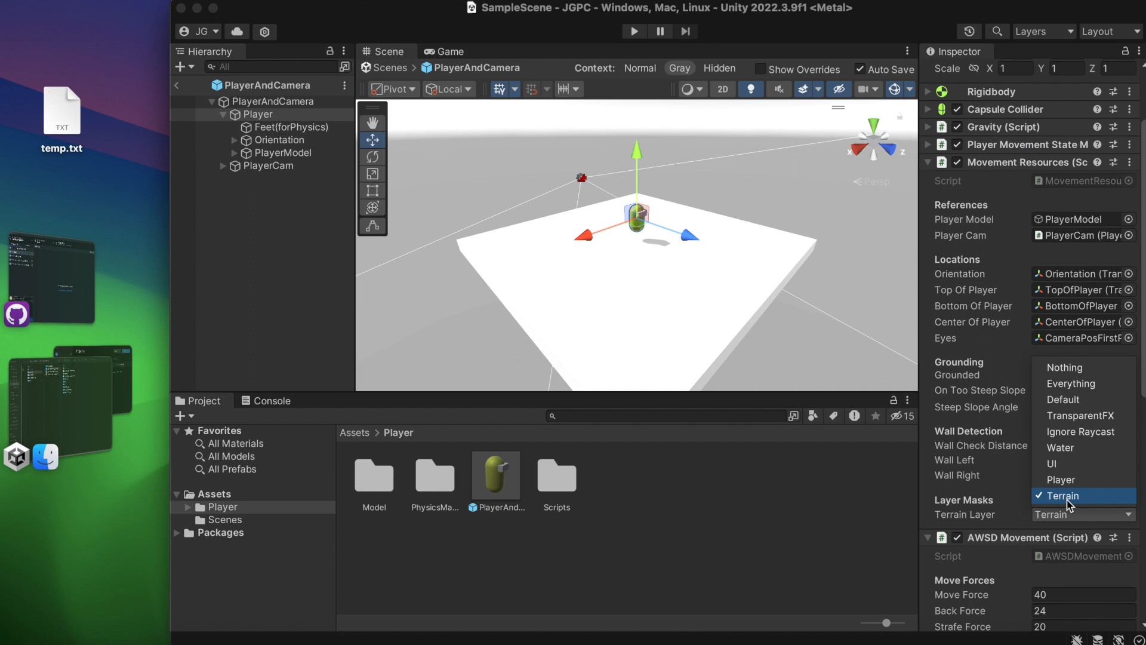
{"action": "left_click", "coordinate": [949, 512]}
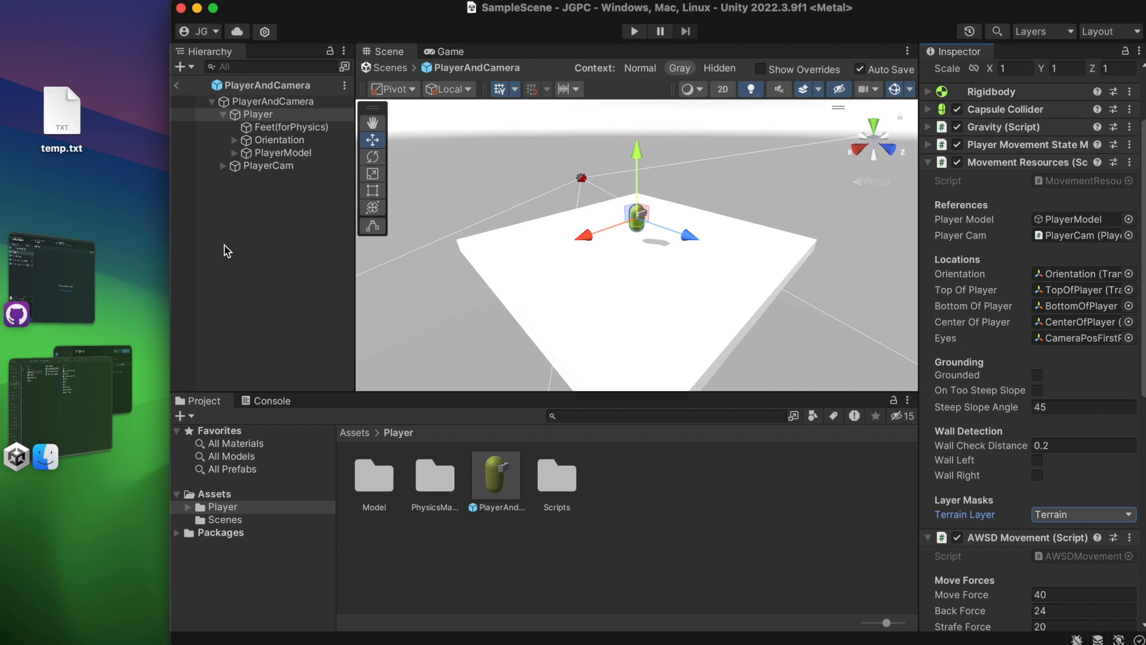
Examine the first-person Camera's culling mask and the third-person BrainCamera's components under PlayerCam.
{"action": "left_click", "coordinate": [258, 186]}
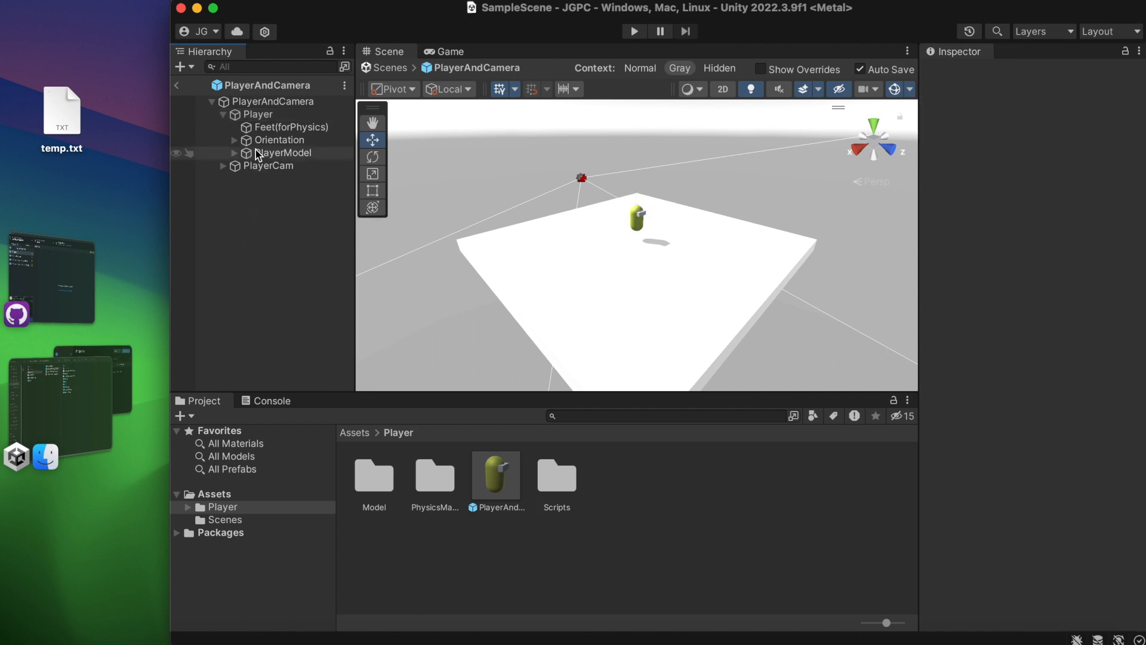
{"action": "left_click", "coordinate": [248, 166]}
{"action": "left_click", "coordinate": [223, 166]}
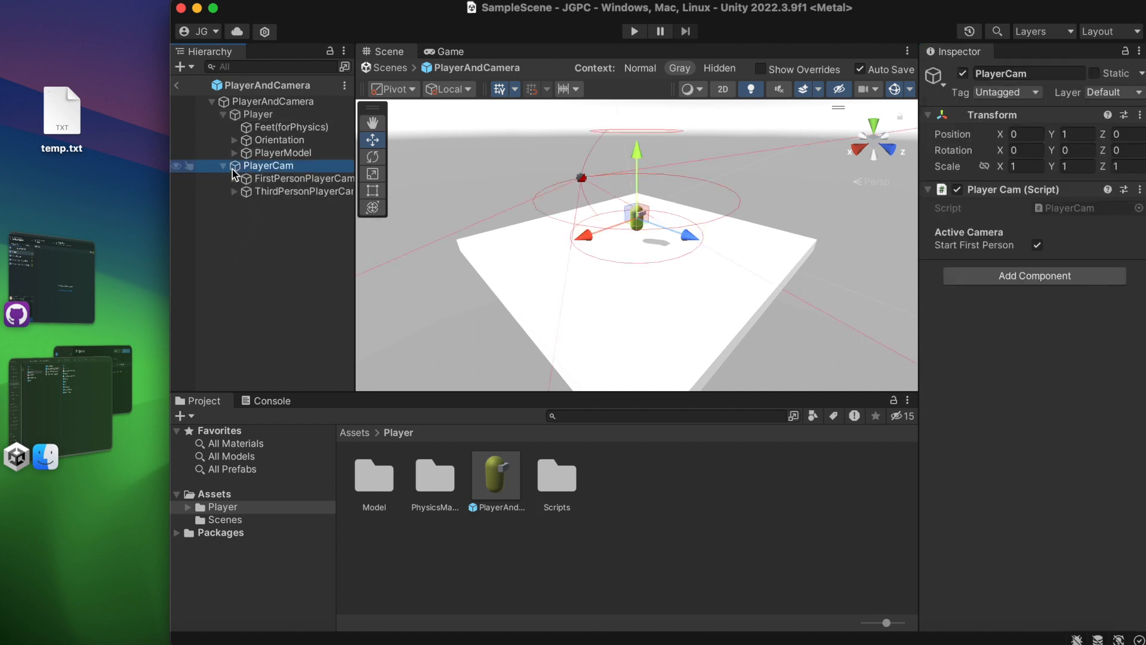
{"action": "left_click", "coordinate": [233, 178]}
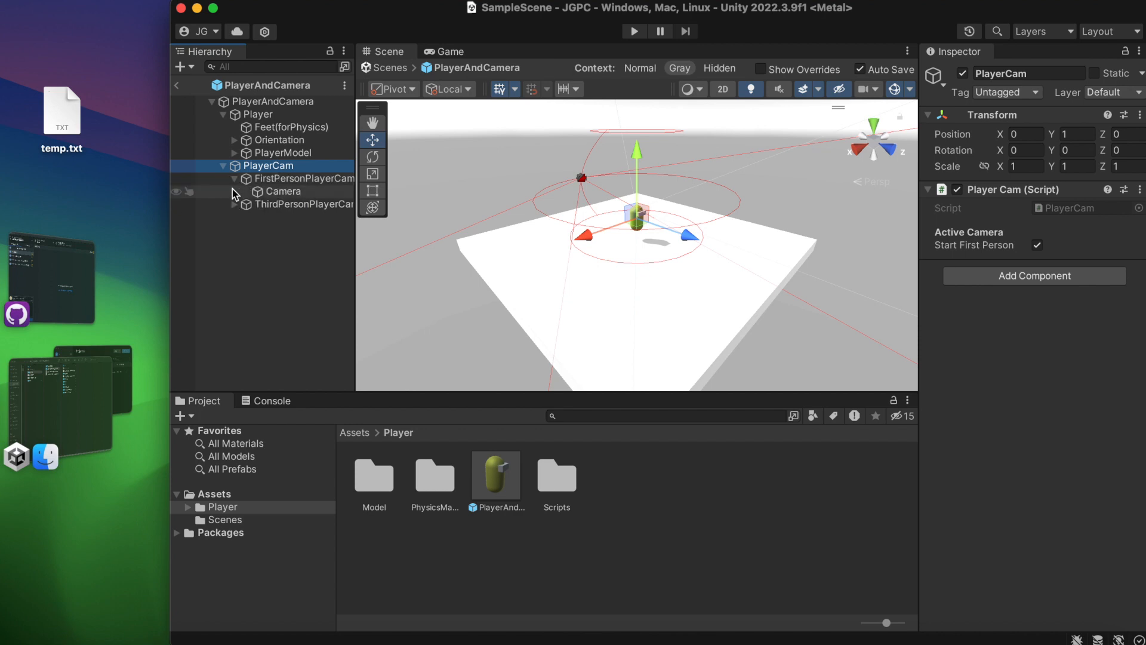
{"action": "left_click", "coordinate": [276, 192]}
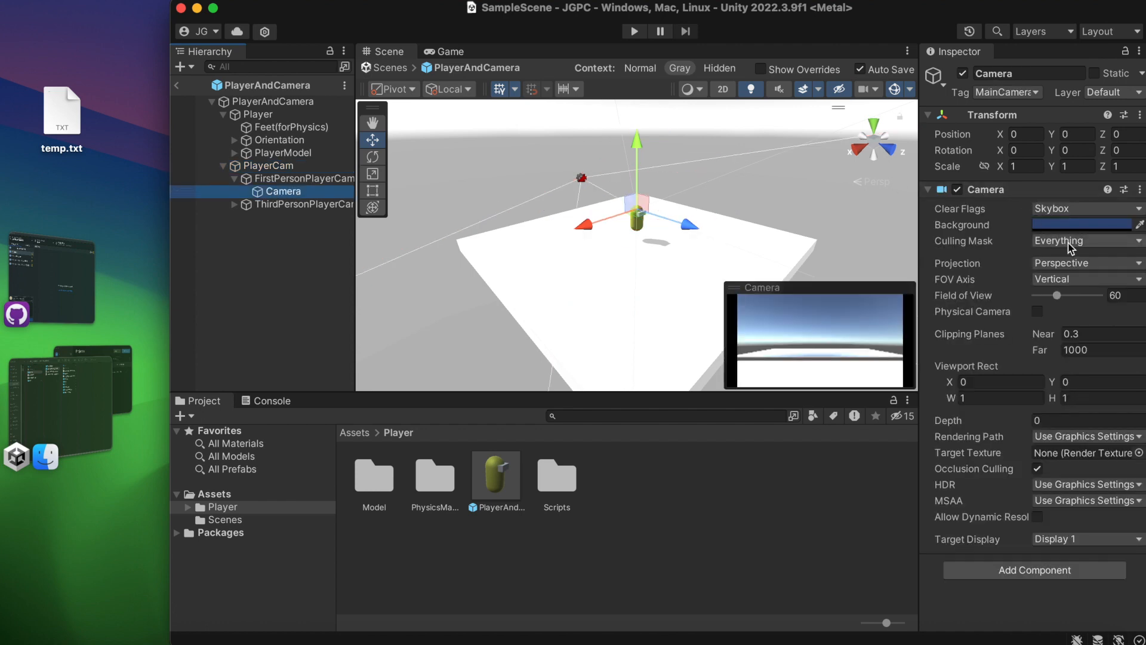
{"action": "left_click", "coordinate": [1073, 241]}
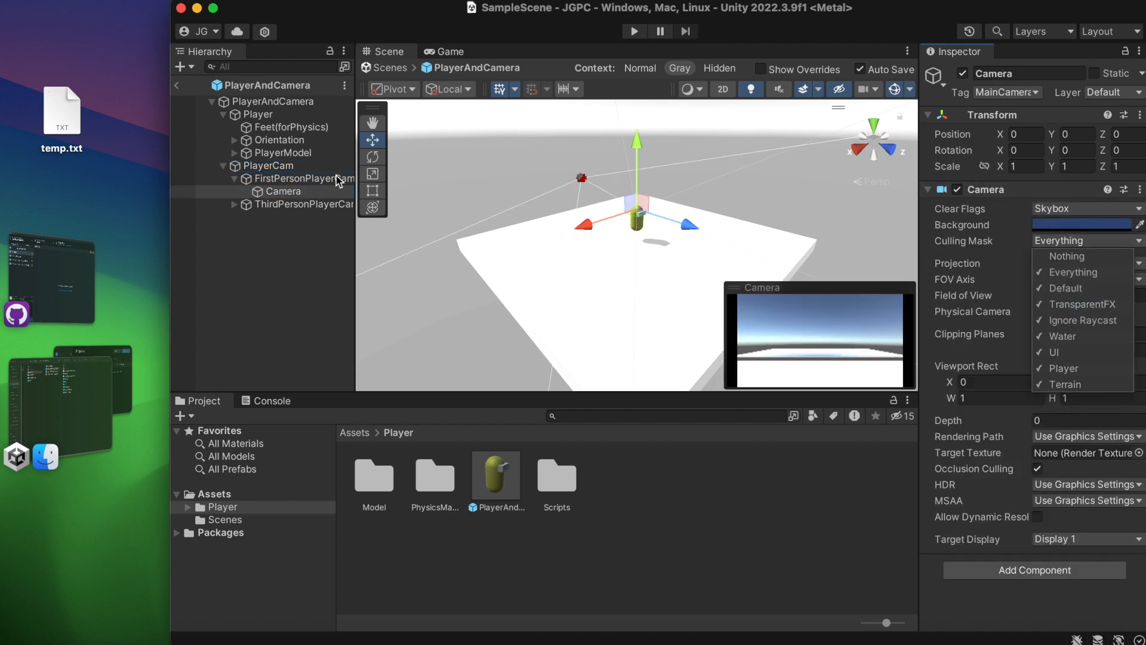
{"action": "left_click", "coordinate": [234, 205]}
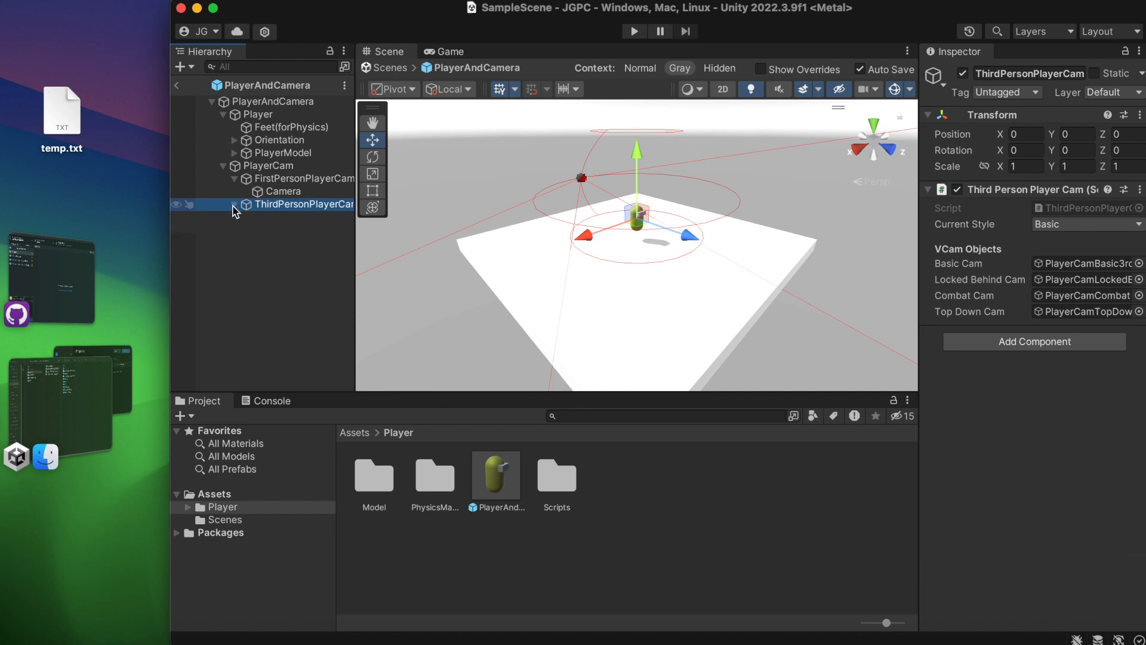
{"action": "left_click", "coordinate": [233, 206]}
{"action": "left_click", "coordinate": [290, 218]}
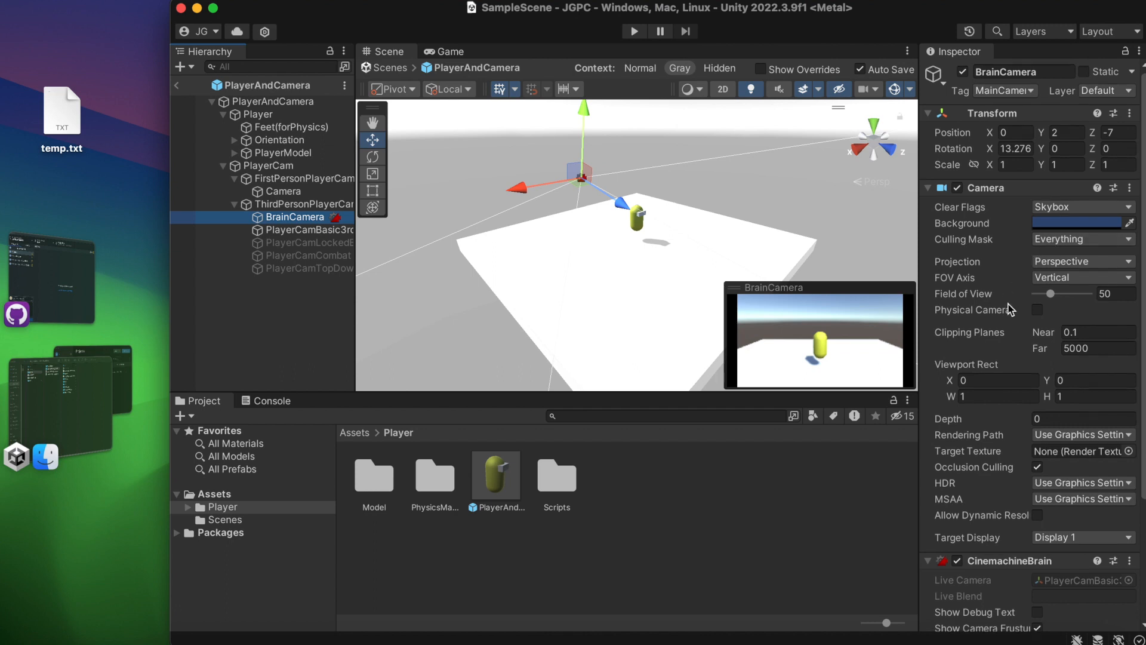
{"action": "scroll", "coordinate": [1009, 275], "scroll_direction": "down", "scroll_amount": 2}
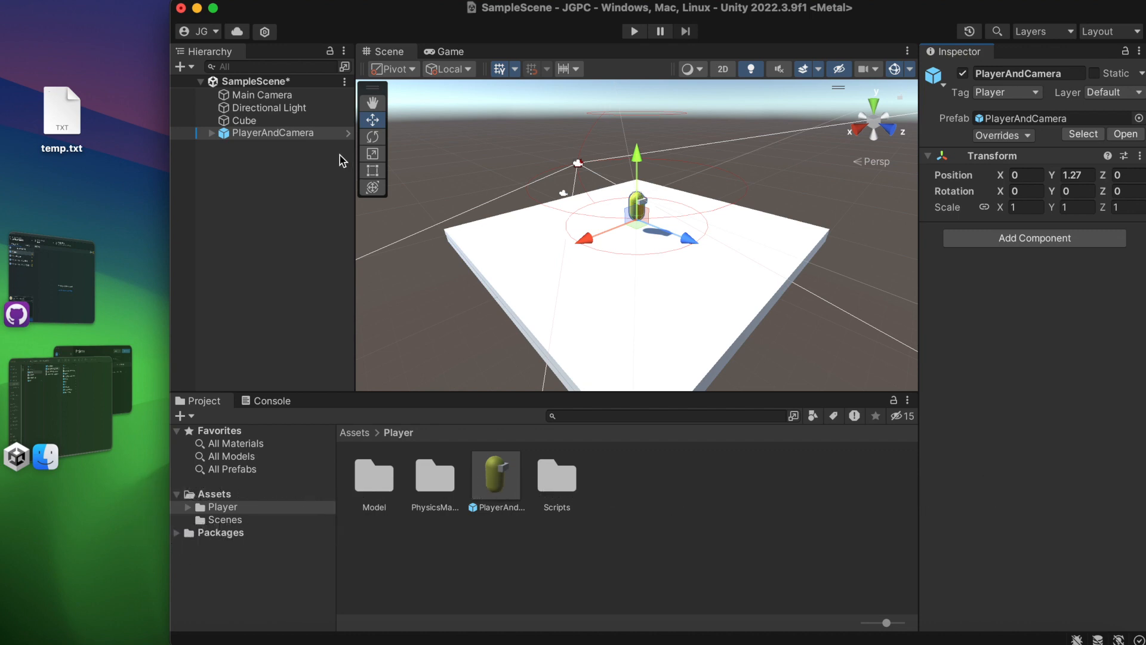
Assign the cube to the Terrain layer and save the scene.
{"action": "left_click", "coordinate": [1015, 138]}
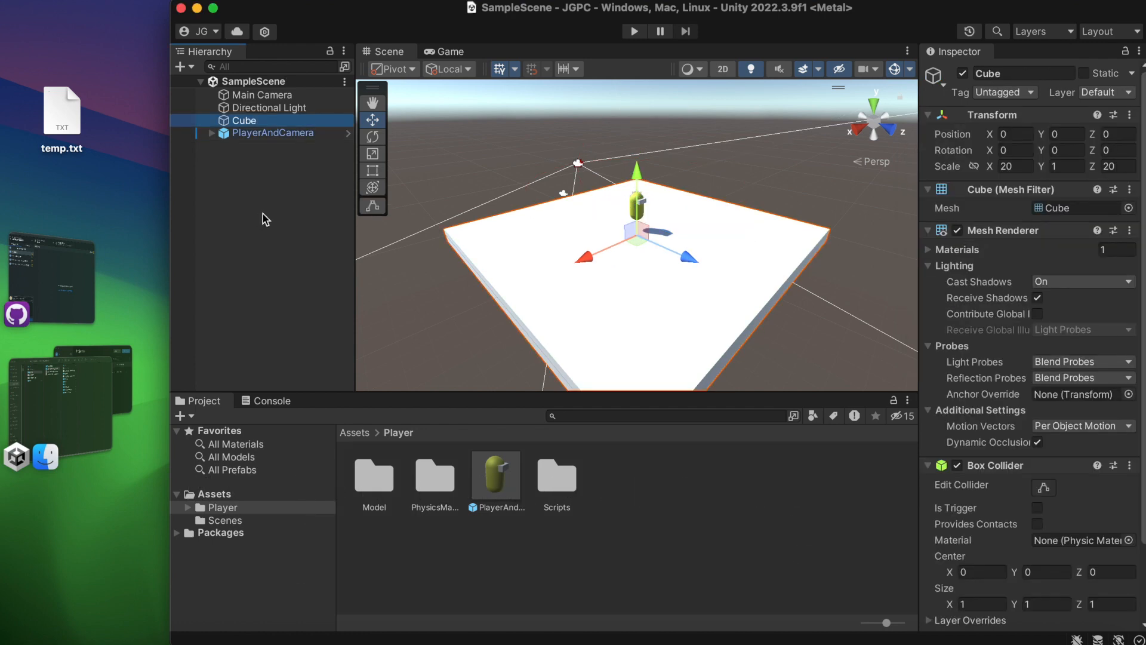
{"action": "left_click", "coordinate": [1101, 93]}
{"action": "left_click", "coordinate": [1118, 201]}
{"action": "left_click", "coordinate": [317, 186]}
{"action": "key", "text": "super+s"}
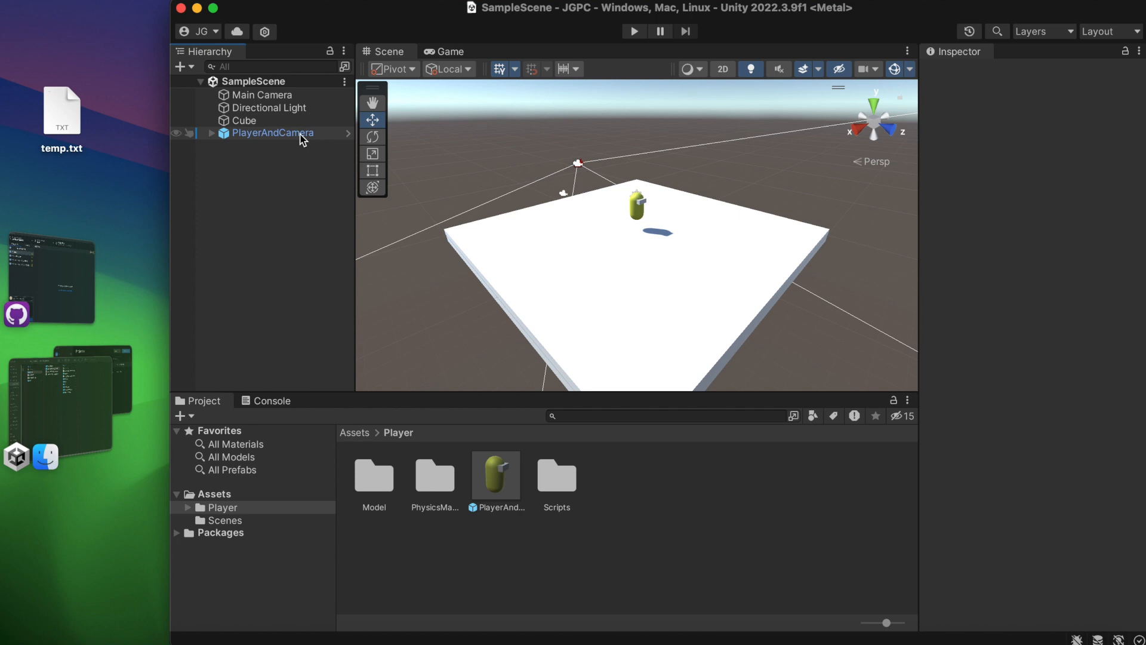
Play-test the scene by jumping with the player in first-person view, and stop play mode.
{"action": "left_click", "coordinate": [634, 31]}
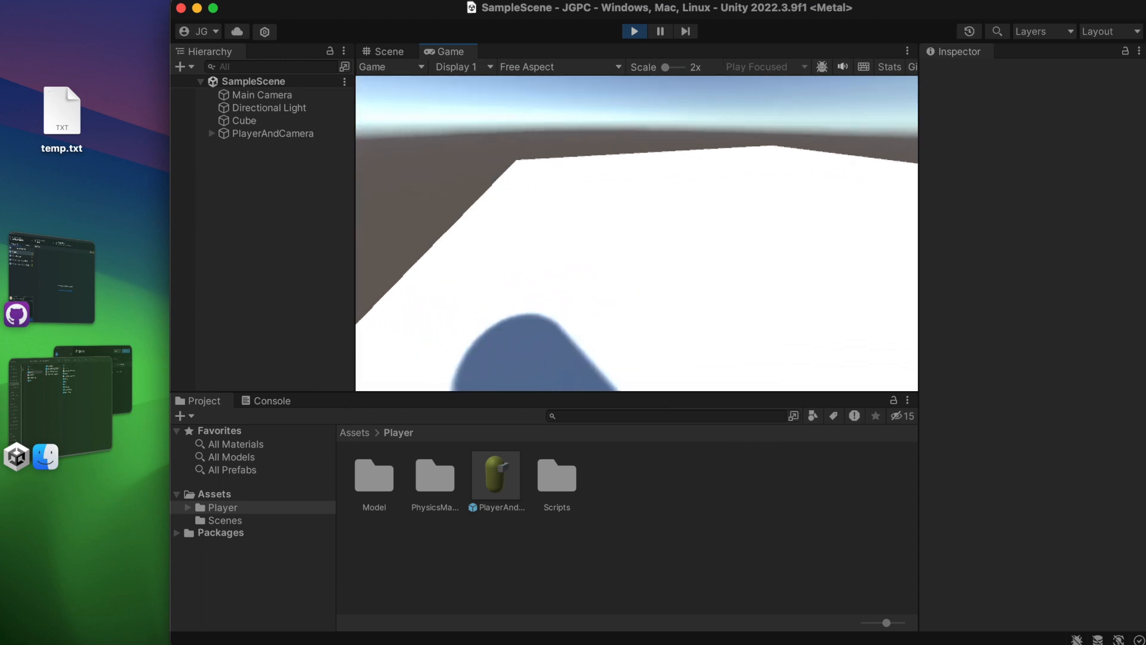
{"action": "key", "text": "space"}
{"action": "key", "text": "space"}
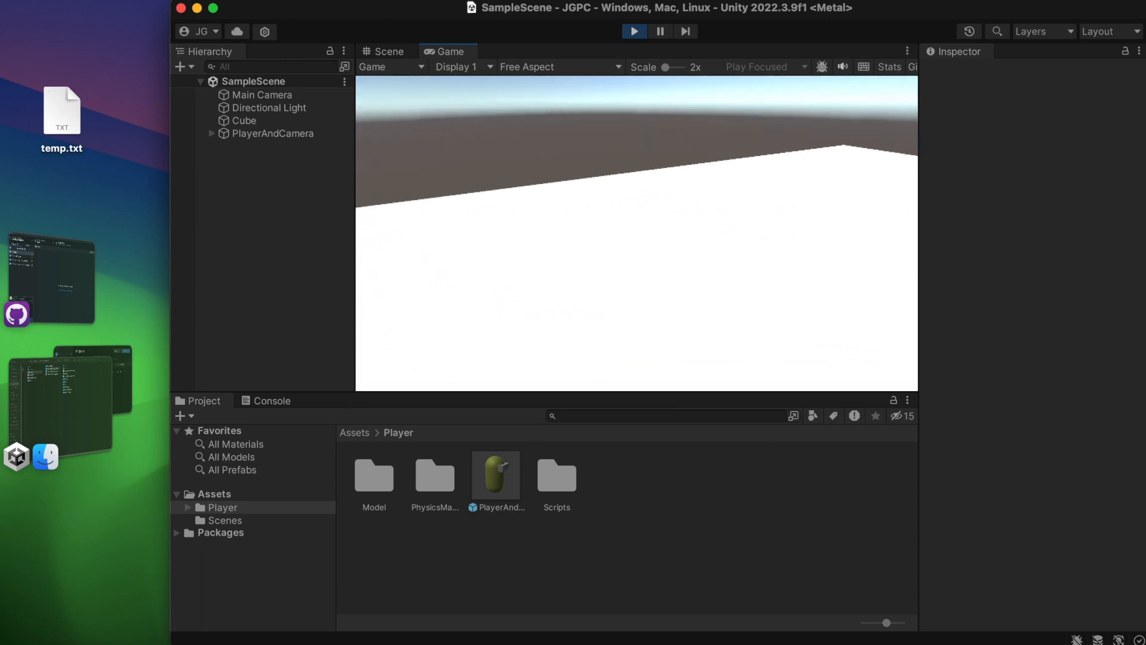
{"action": "key", "text": "space"}
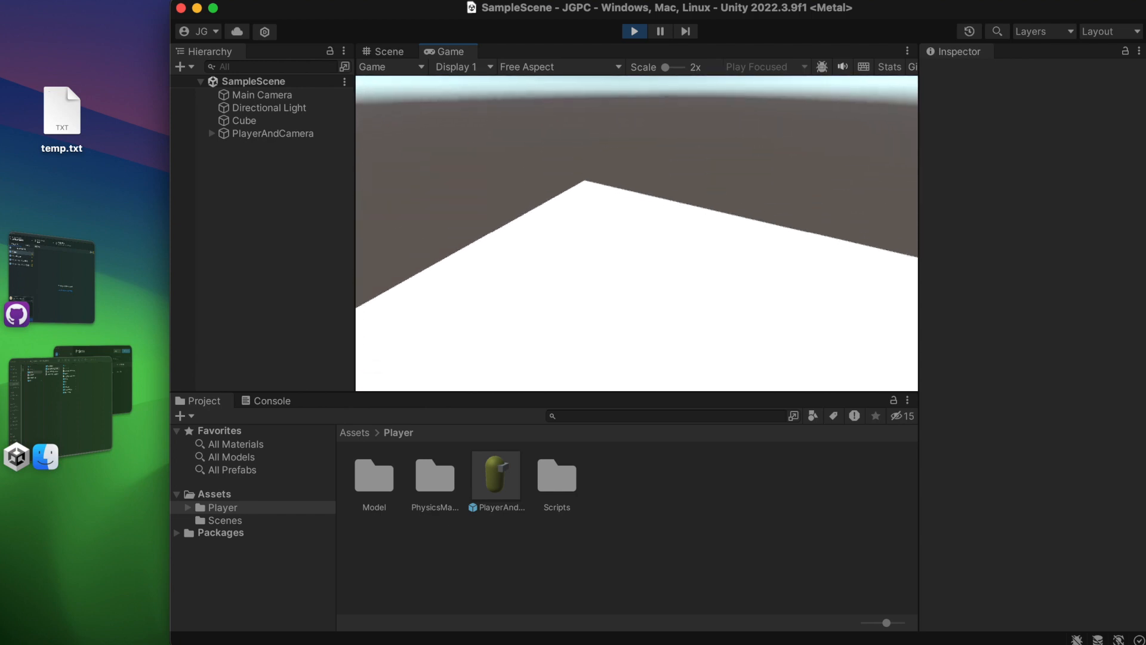
{"action": "key", "text": "Escape"}
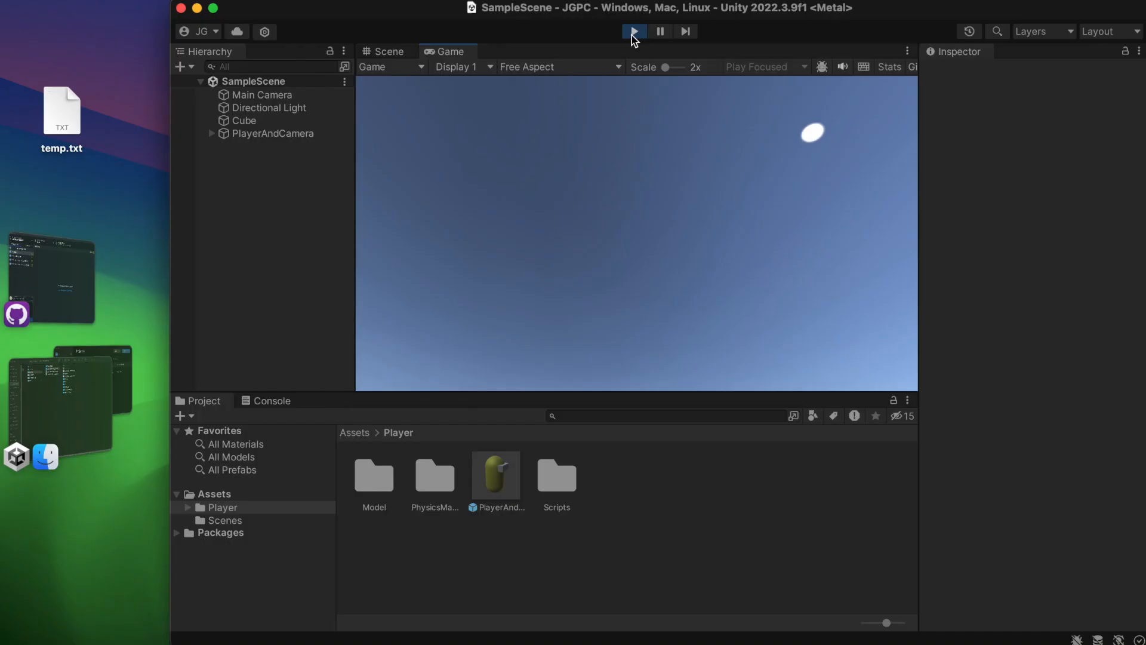
{"action": "left_click", "coordinate": [633, 31]}
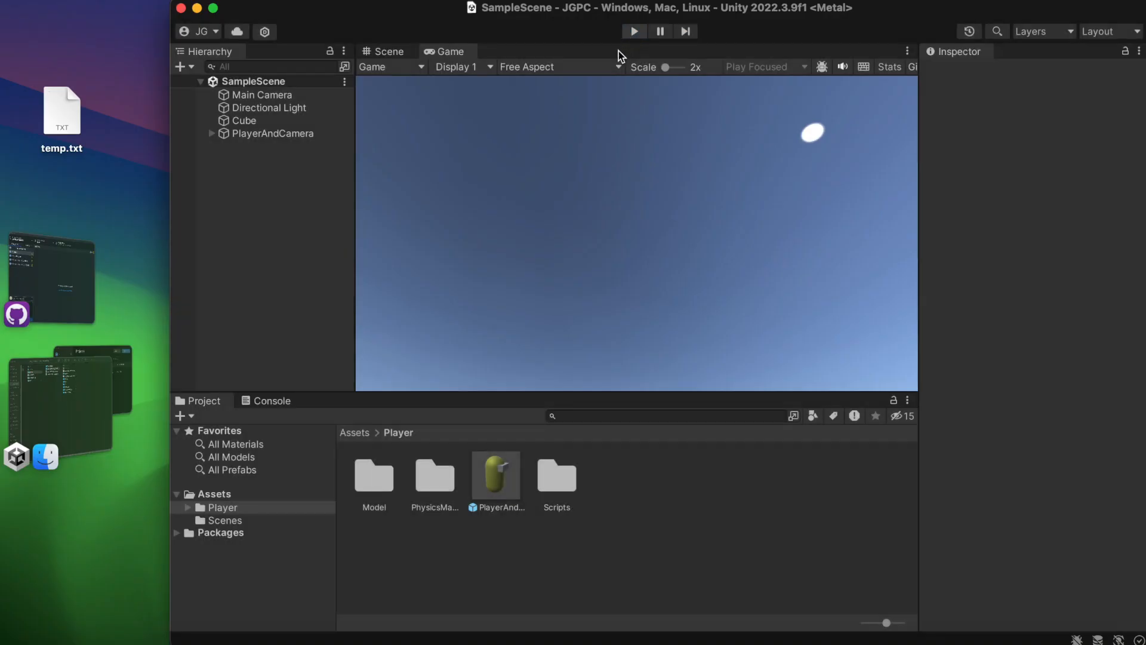
Review the Player object's script components under PlayerAndCamera, collapsing Movement Resources, AWSD Movement, Free and Jump.
{"action": "left_click", "coordinate": [302, 134]}
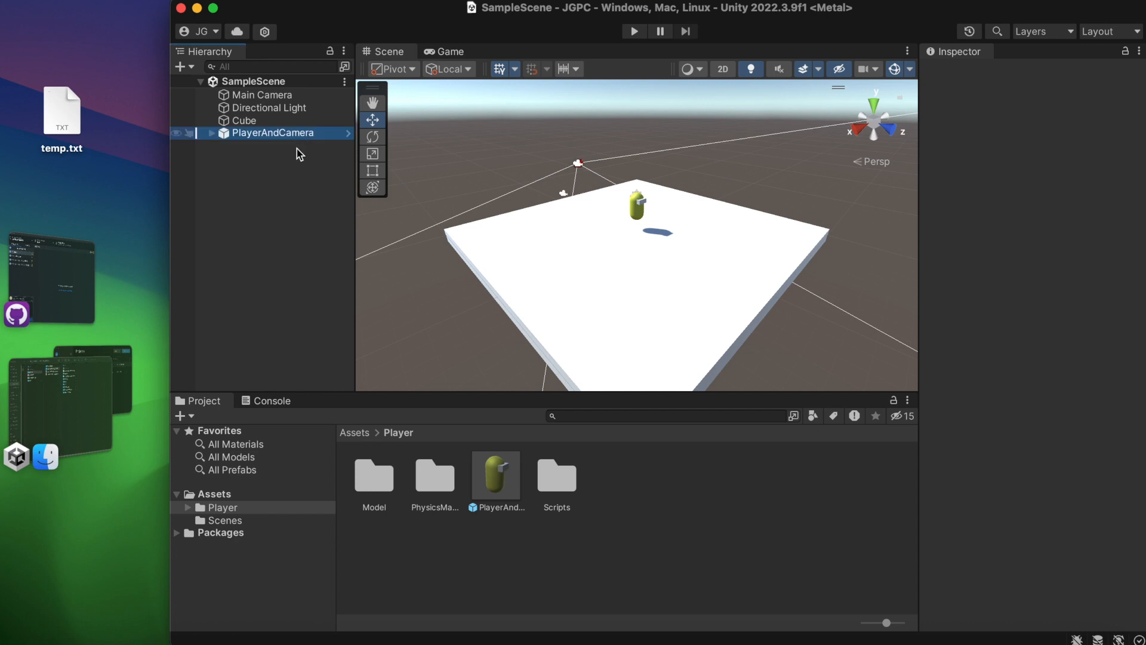
{"action": "left_click", "coordinate": [213, 132]}
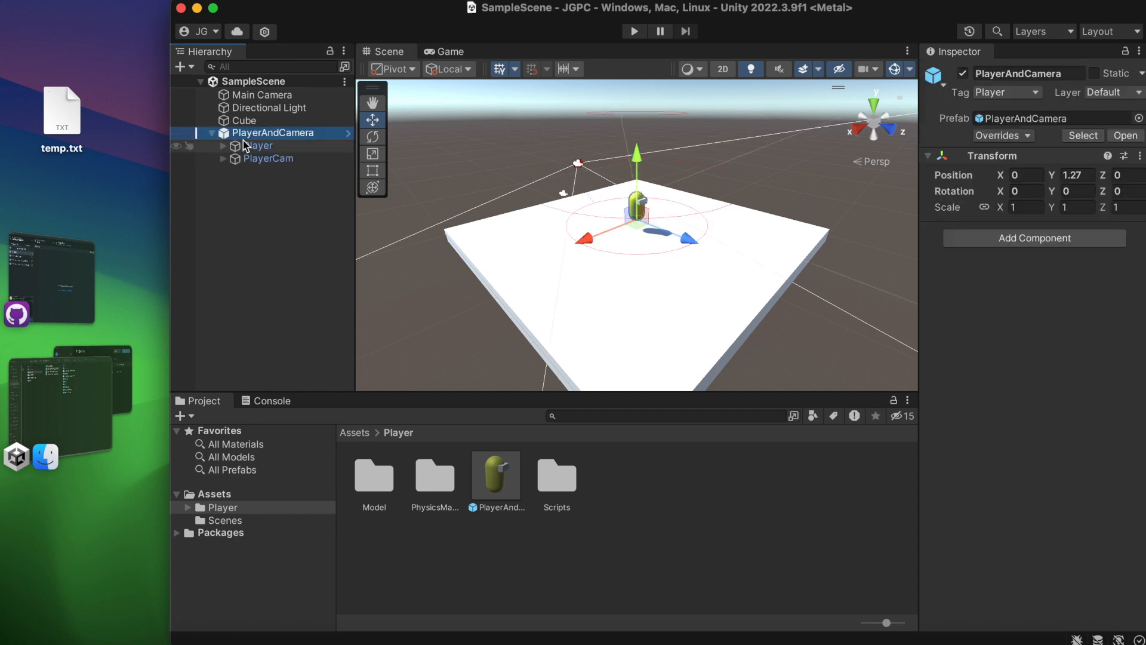
{"action": "left_click", "coordinate": [239, 145]}
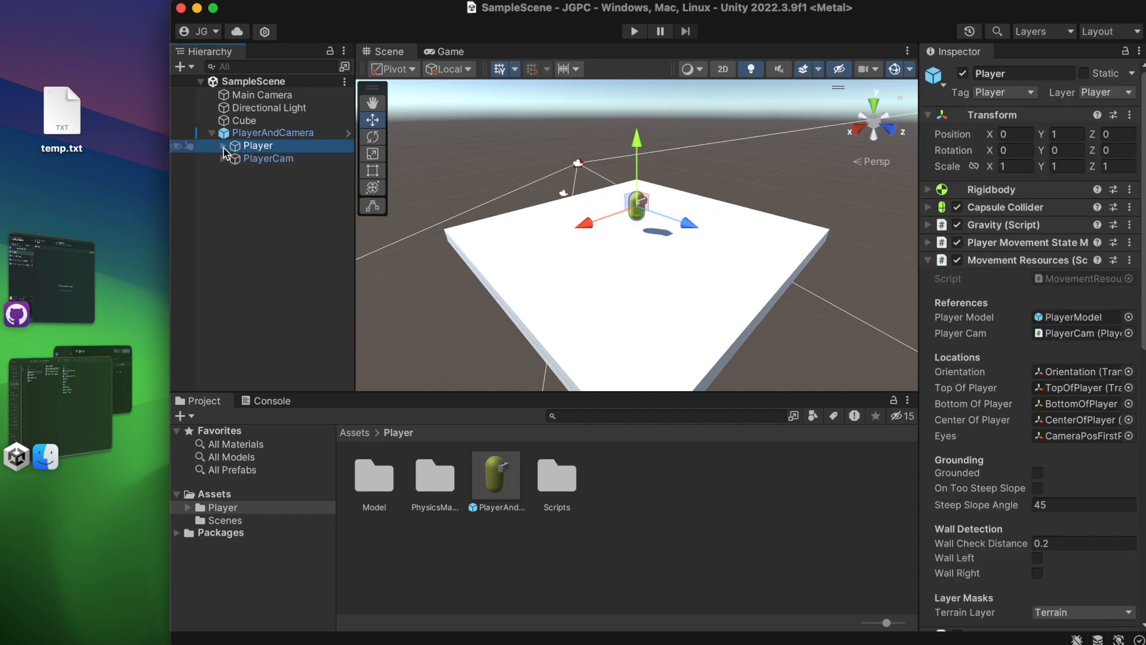
{"action": "left_click", "coordinate": [224, 145]}
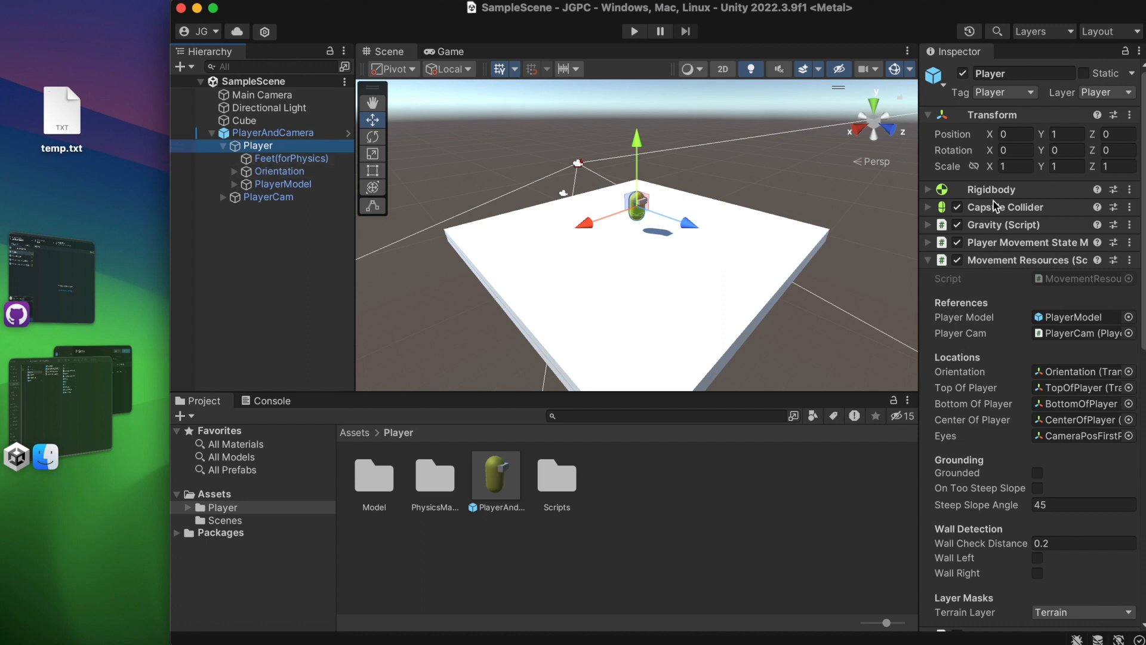
{"action": "left_click", "coordinate": [992, 262]}
{"action": "left_click", "coordinate": [996, 278]}
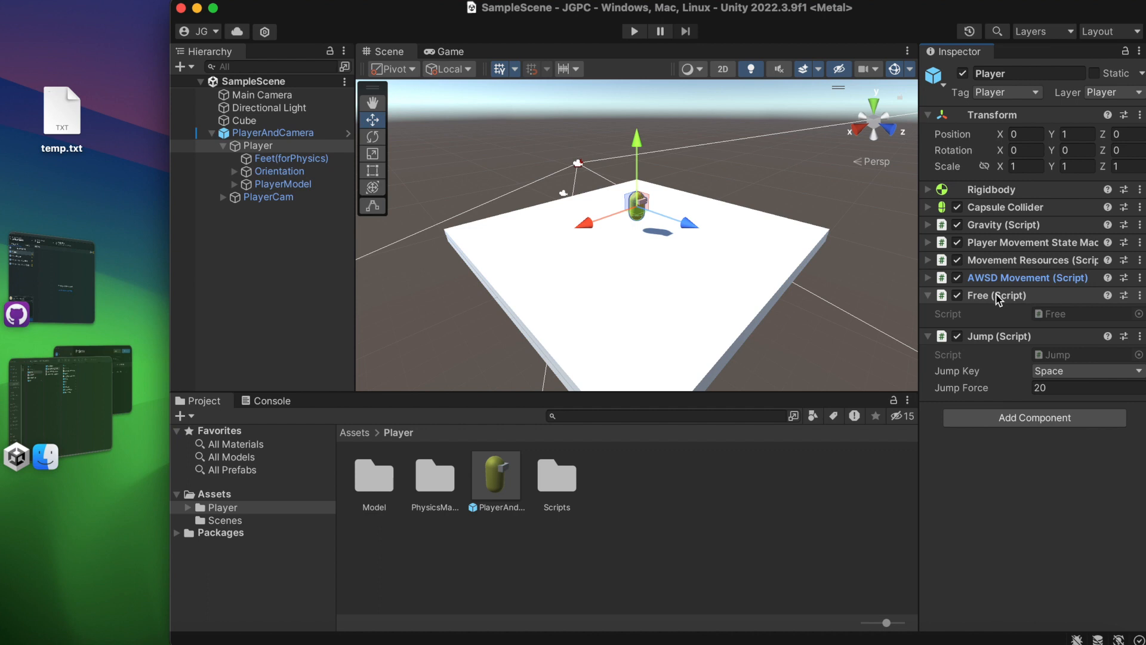
{"action": "left_click", "coordinate": [996, 296]}
{"action": "left_click", "coordinate": [997, 313]}
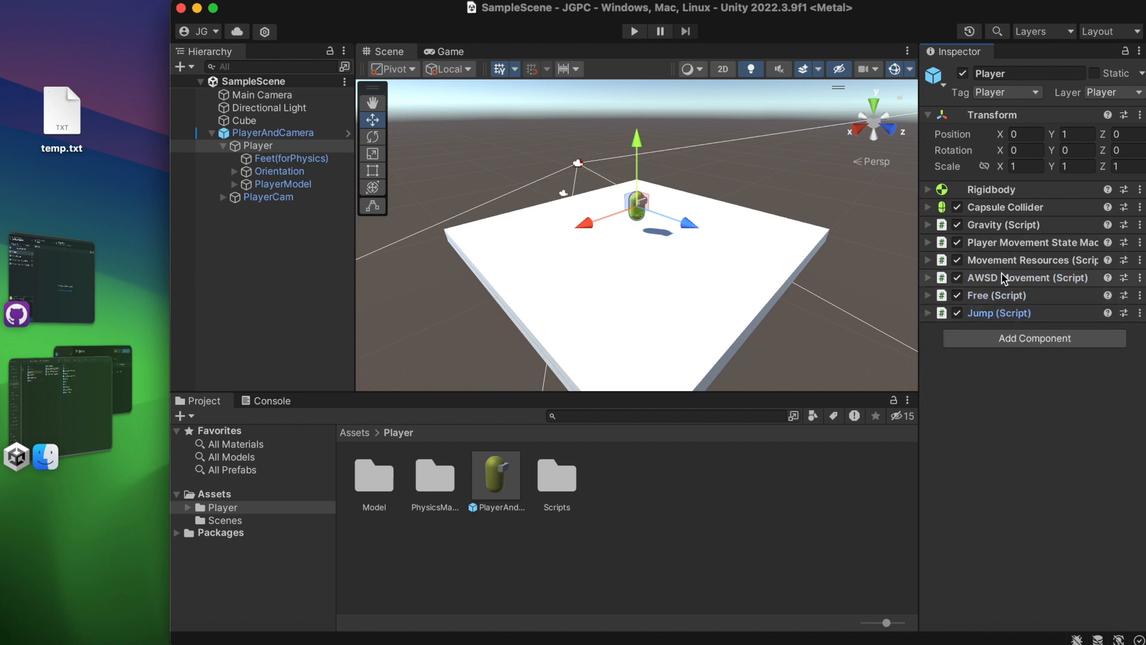
Examine the README comments of the MovementState script in the player's Scripts/Movement folder.
{"action": "left_click", "coordinate": [559, 478]}
{"action": "double_click", "coordinate": [560, 478]}
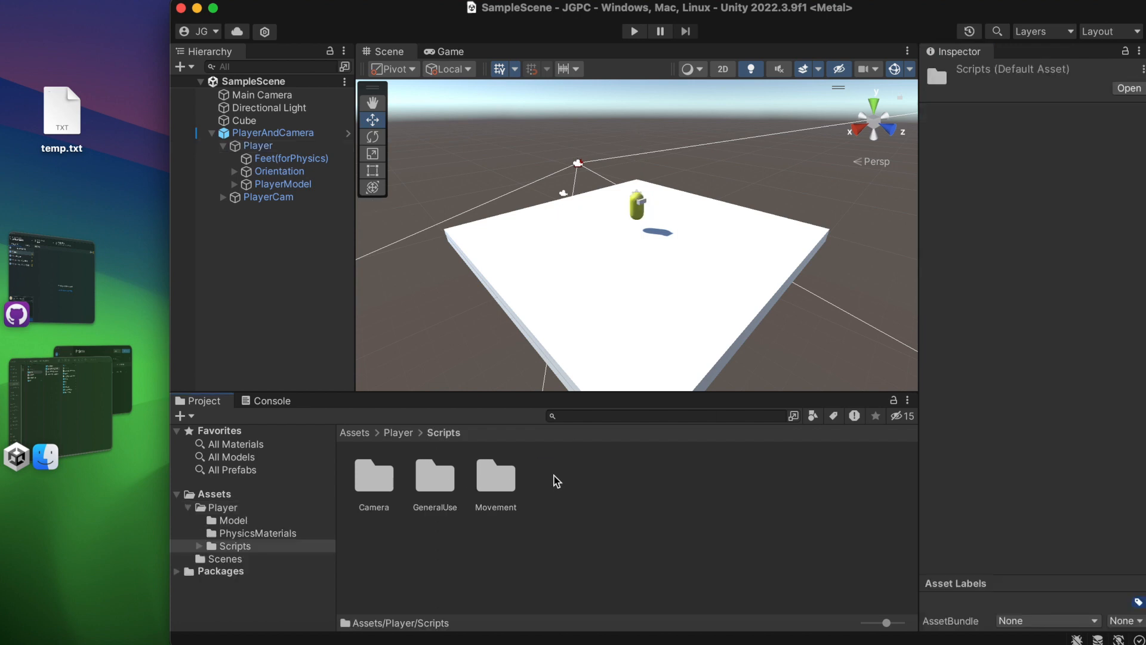
{"action": "double_click", "coordinate": [503, 478]}
{"action": "left_click", "coordinate": [483, 474]}
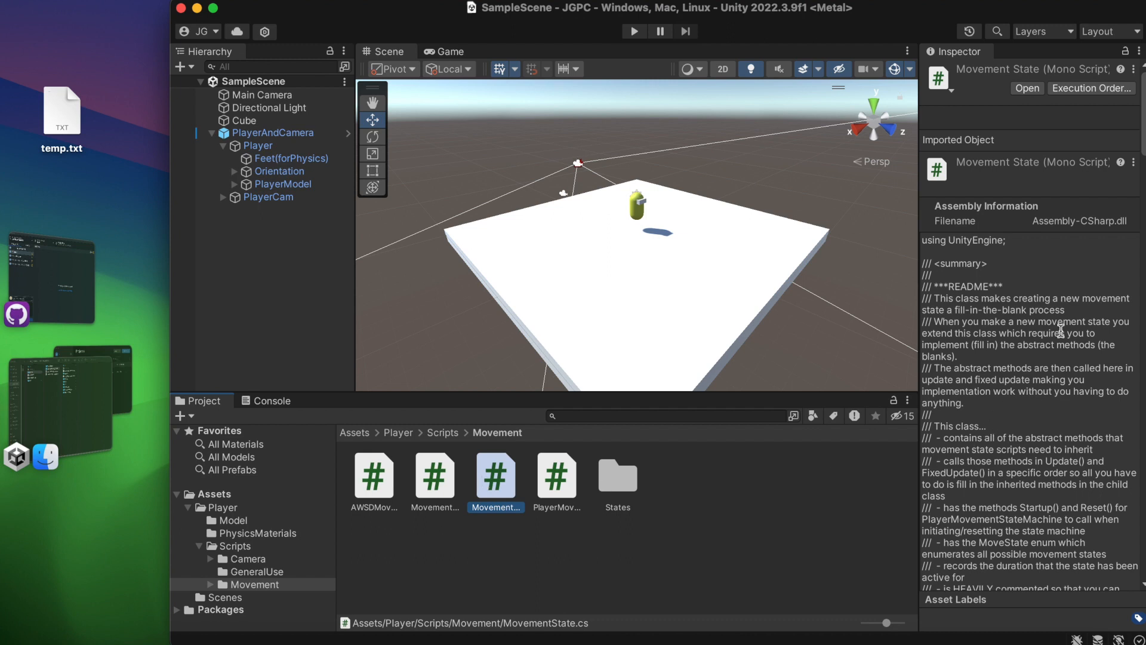
{"action": "left_click", "coordinate": [725, 476]}
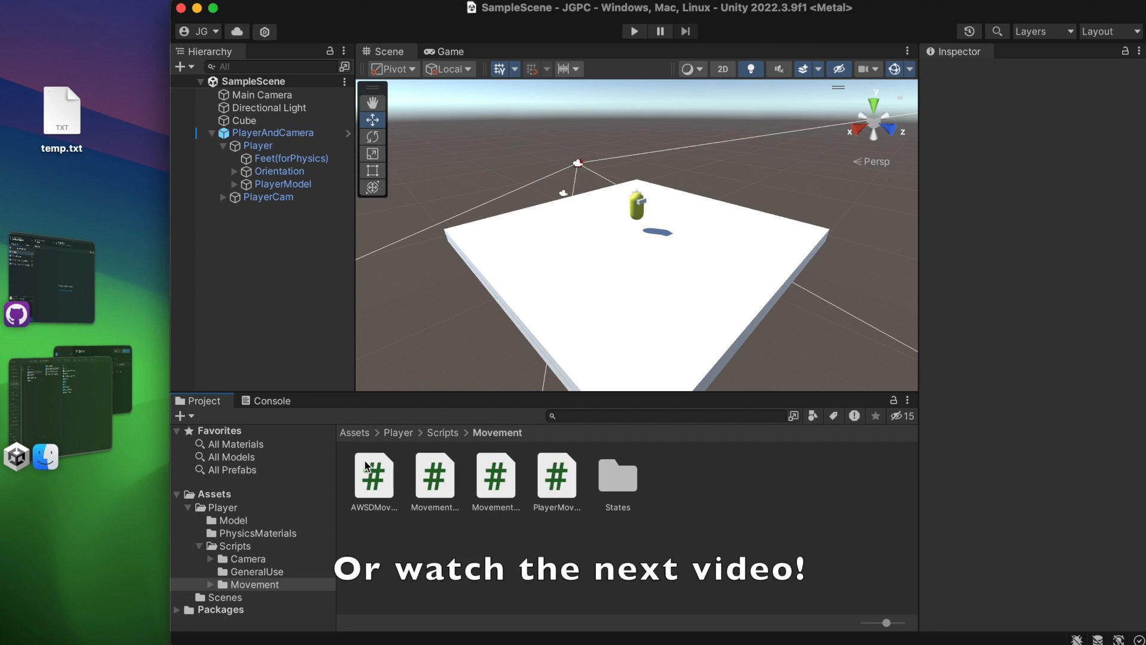
Switch to Finder and read through README.md in the JG-PlayerController folder, from the summary to the acknowledgements.
{"action": "left_click", "coordinate": [74, 391]}
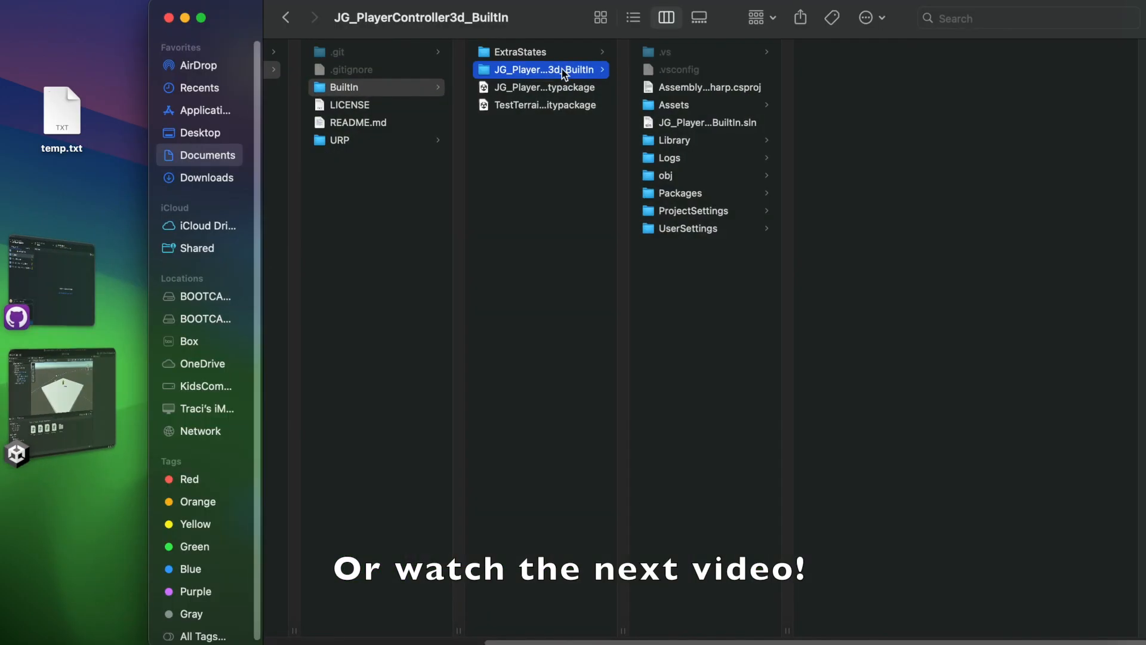
{"action": "left_click", "coordinate": [336, 123]}
{"action": "scroll", "coordinate": [790, 257], "scroll_direction": "down", "scroll_amount": 5}
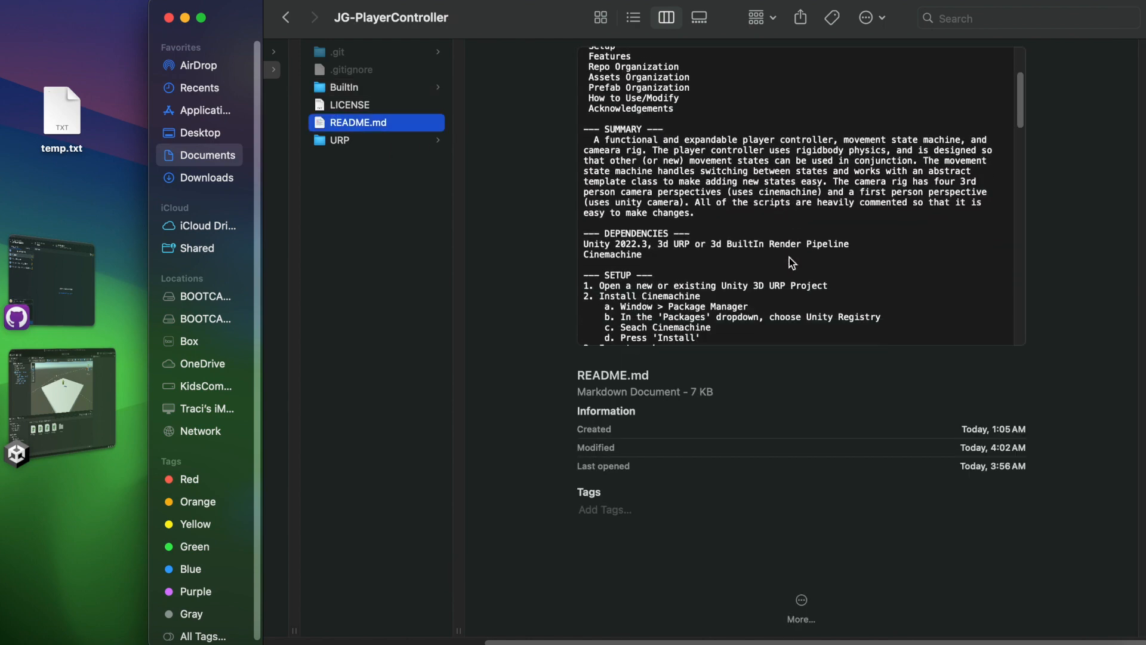
{"action": "scroll", "coordinate": [789, 263], "scroll_direction": "down", "scroll_amount": 3}
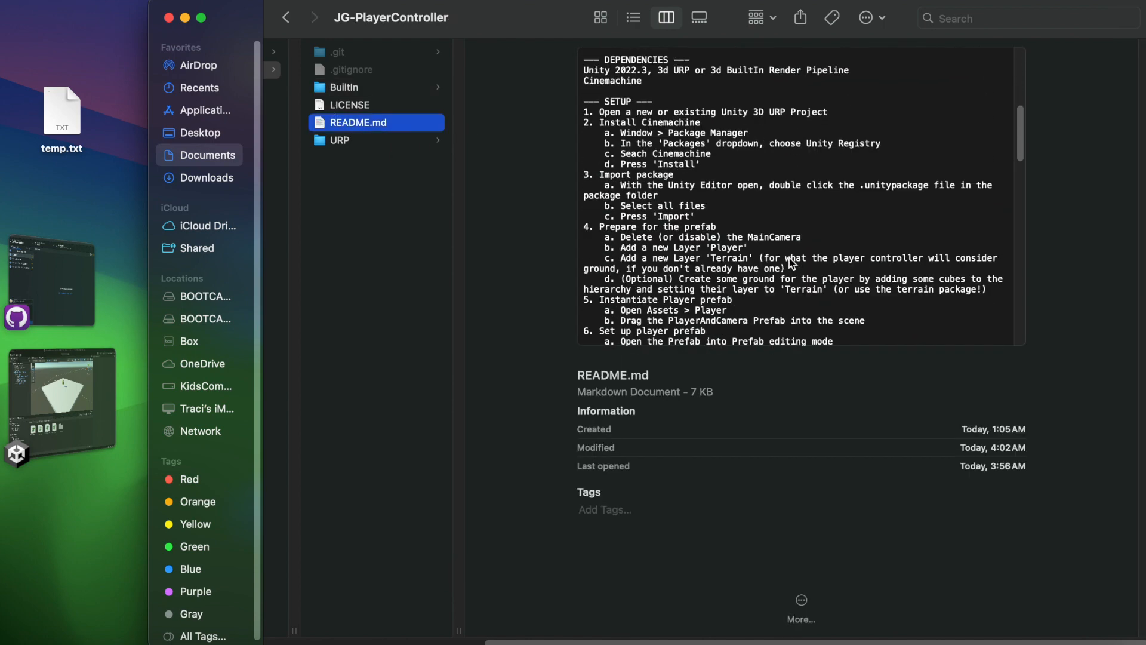
{"action": "scroll", "coordinate": [789, 258], "scroll_direction": "down", "scroll_amount": 8}
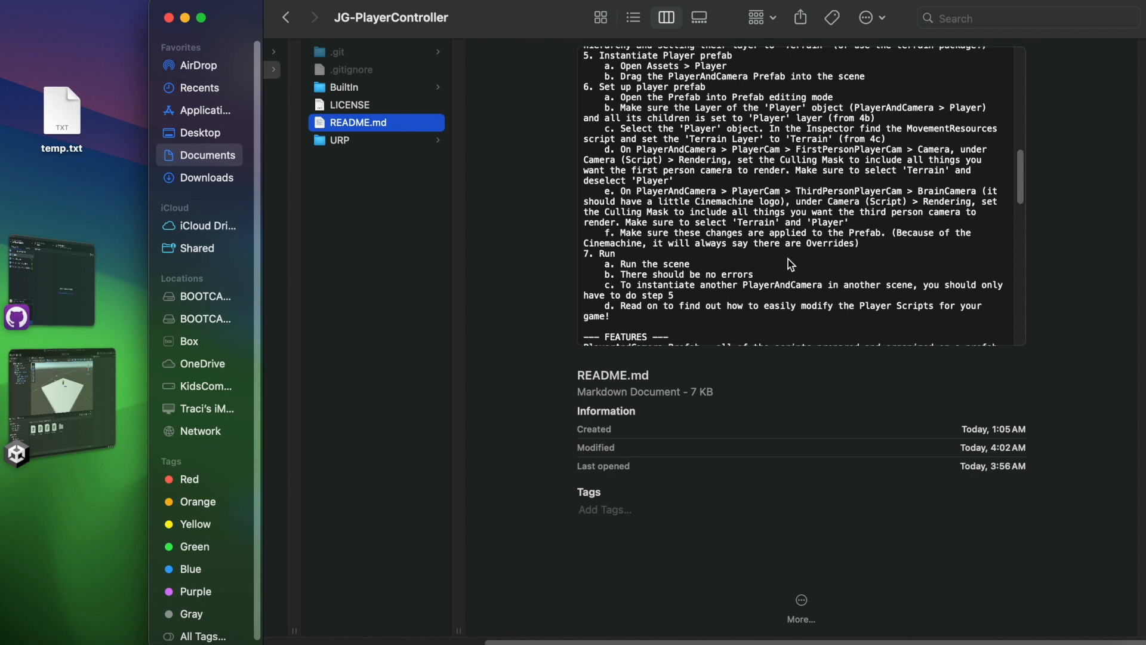
{"action": "scroll", "coordinate": [788, 259], "scroll_direction": "down", "scroll_amount": 7}
{"action": "scroll", "coordinate": [789, 264], "scroll_direction": "down", "scroll_amount": 2}
{"action": "scroll", "coordinate": [787, 260], "scroll_direction": "down", "scroll_amount": 9}
{"action": "scroll", "coordinate": [787, 260], "scroll_direction": "down", "scroll_amount": 12}
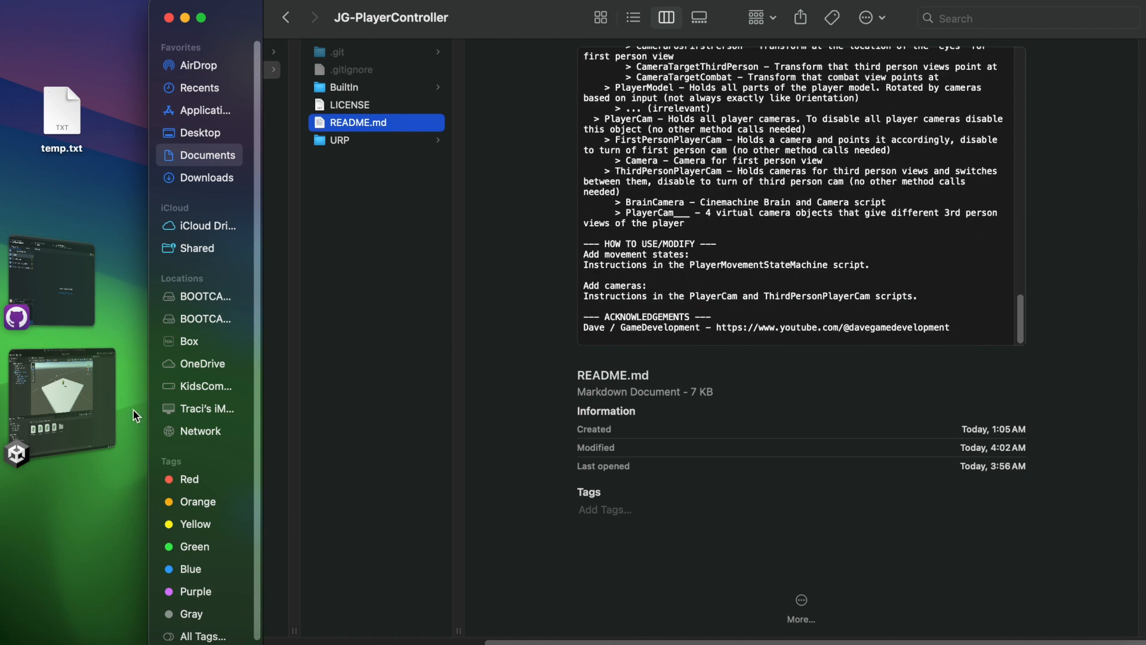
Compare the BuiltIn and URP folders' contents and preview the test terrain package in each.
{"action": "left_click", "coordinate": [358, 90]}
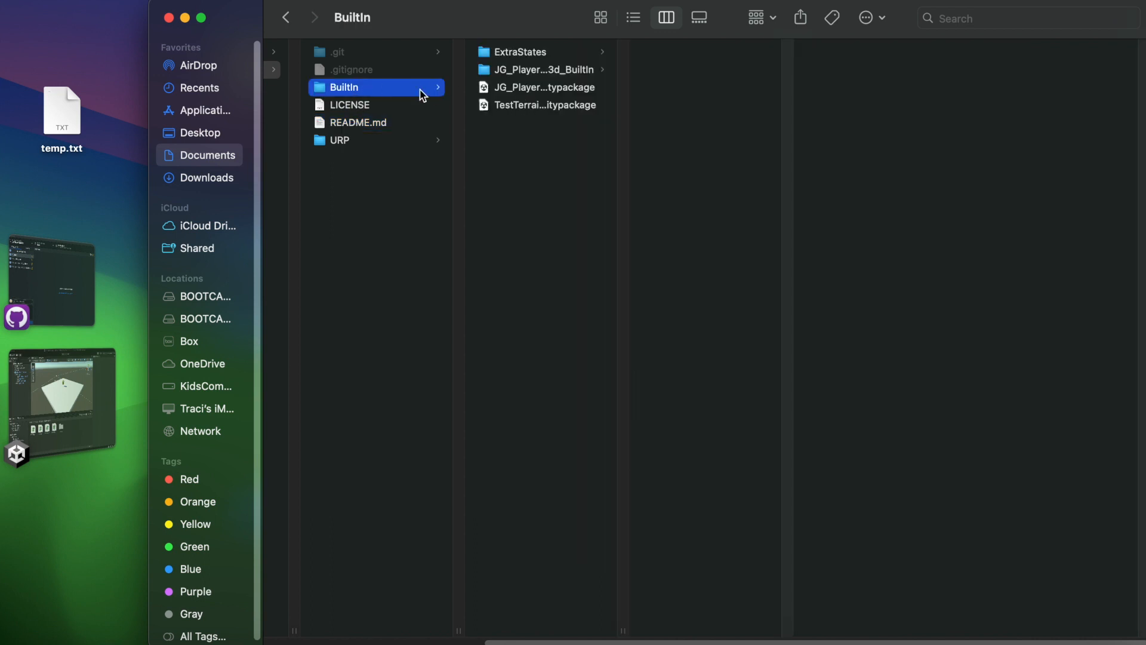
{"action": "left_click", "coordinate": [399, 144]}
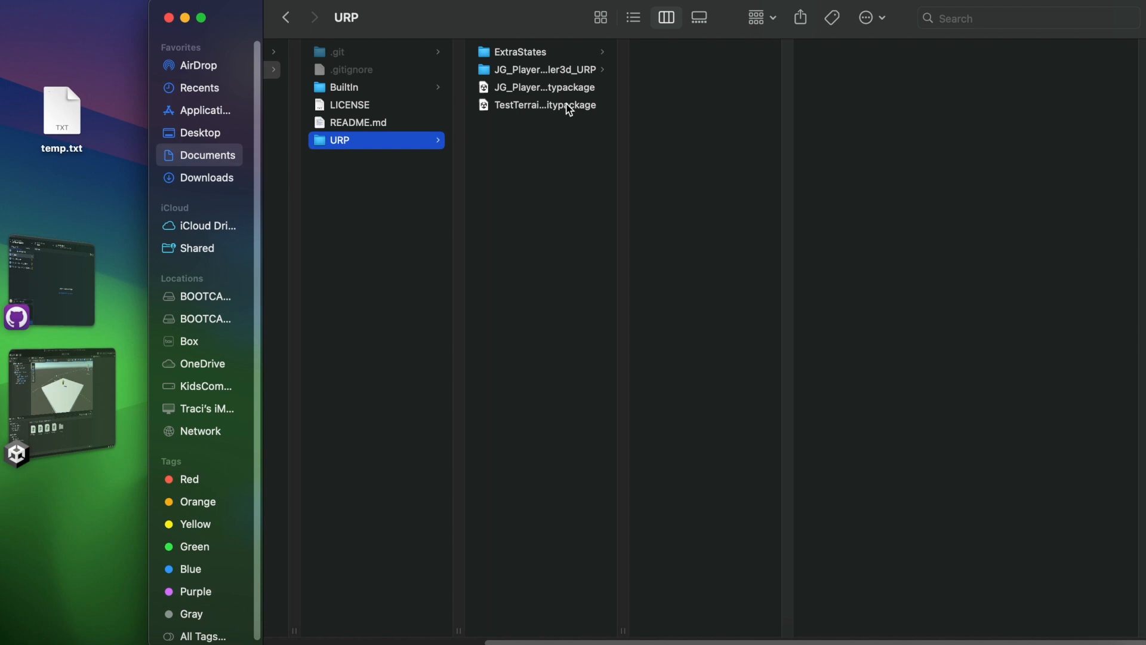
{"action": "left_click", "coordinate": [570, 106]}
{"action": "left_click", "coordinate": [334, 89]}
{"action": "left_click", "coordinate": [537, 105]}
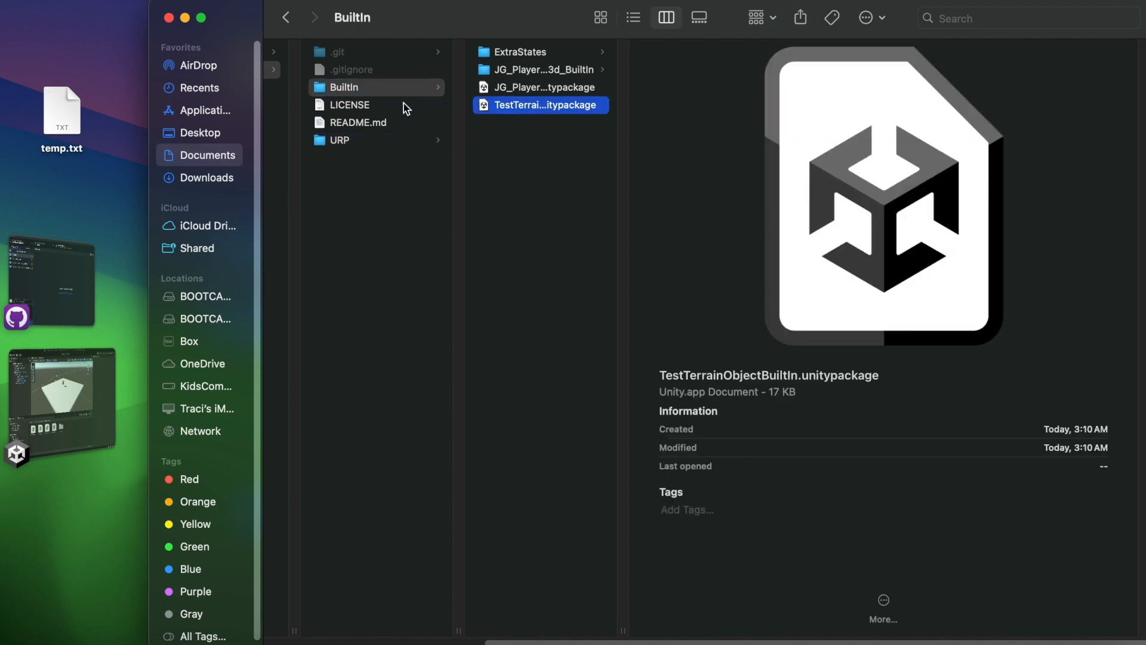
Inspect the URP version's ExtraStates folder, including the JG_PlayerController3d_URP_Extra project and its unitypackage.
{"action": "left_click", "coordinate": [384, 139]}
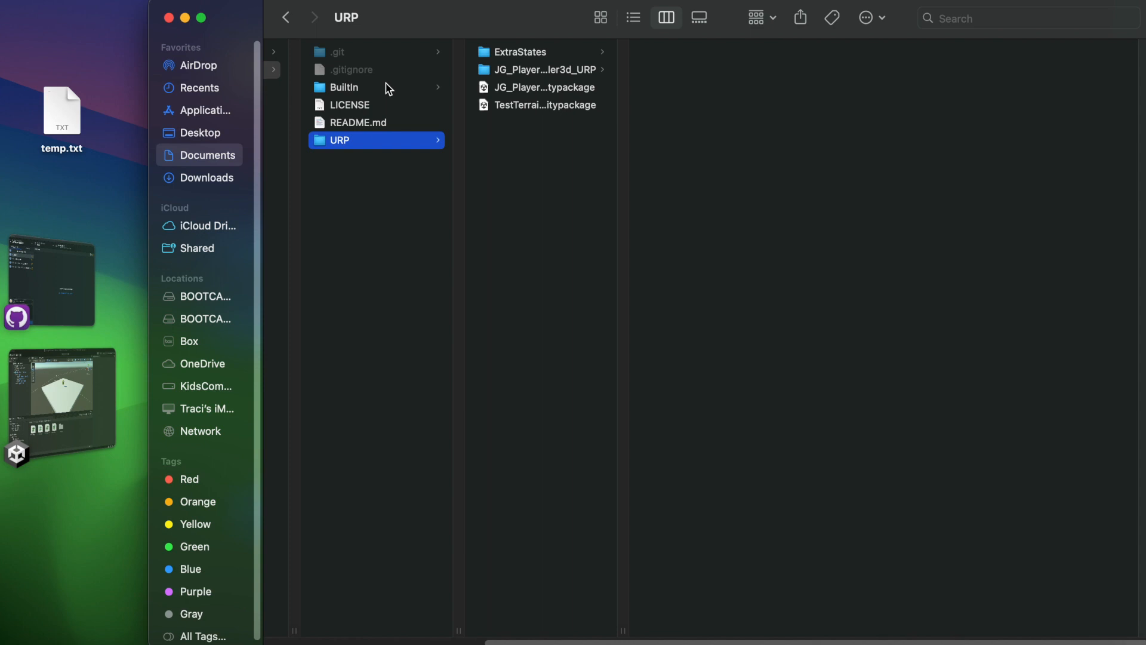
{"action": "left_click", "coordinate": [491, 53]}
{"action": "left_click", "coordinate": [733, 52]}
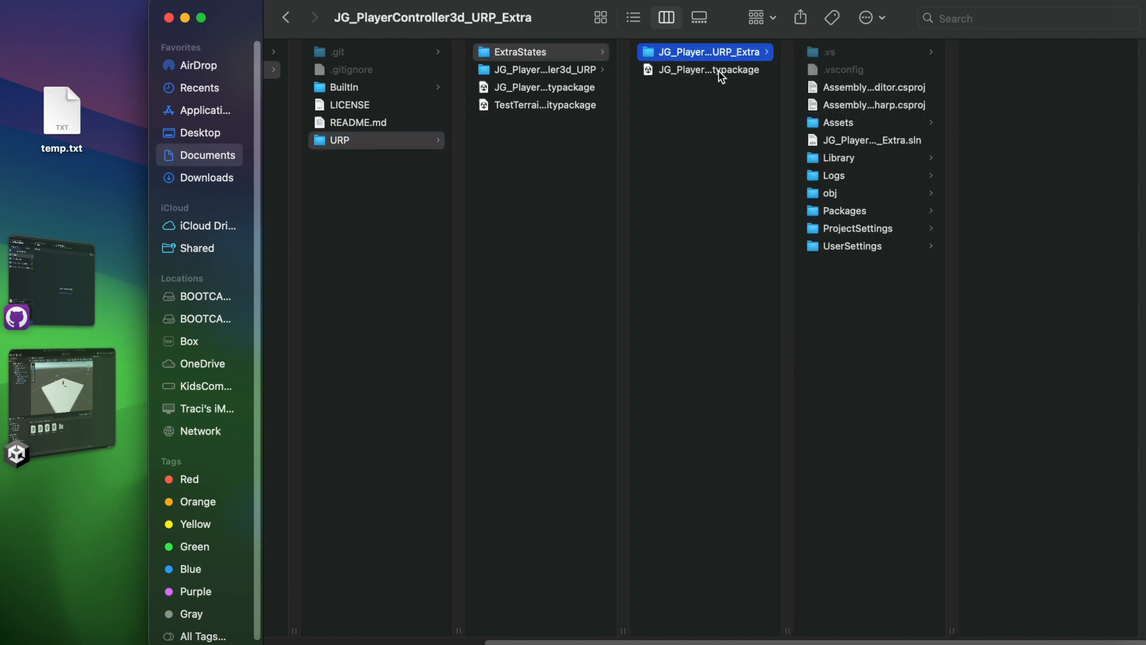
{"action": "left_click", "coordinate": [719, 71]}
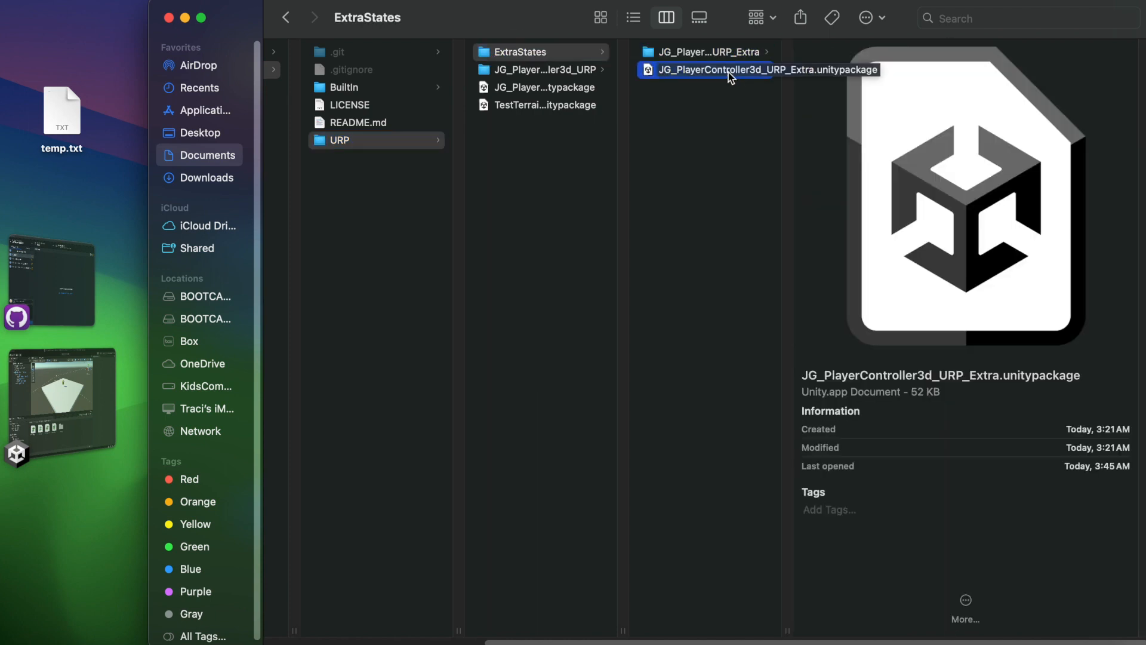